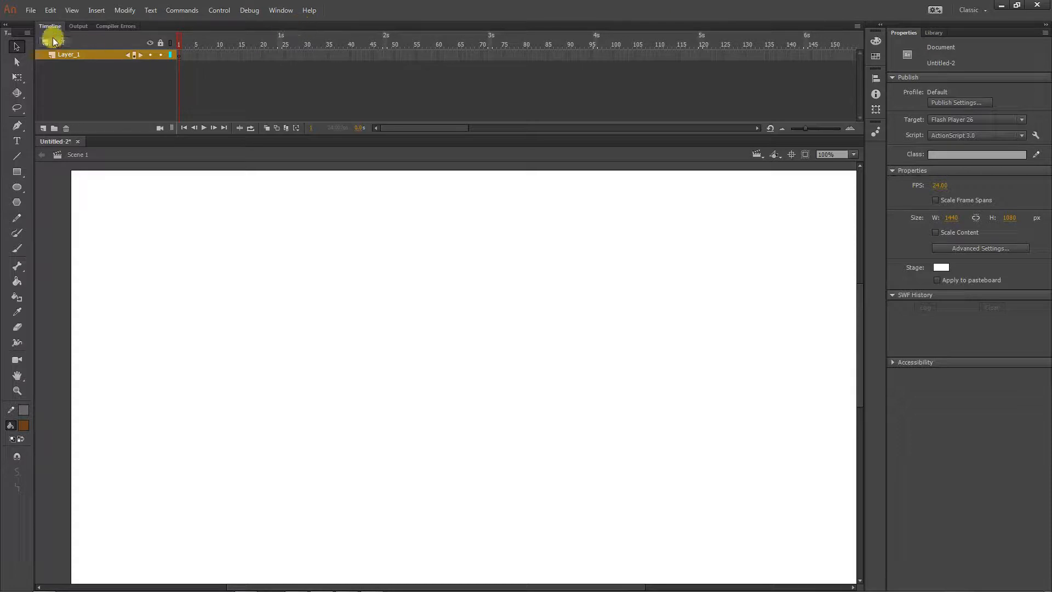
Import The_Tale_of_Custard_the_Dragon_vbr_Test.mp3 and prettyhowtown.mp3 into the document's library
click(31, 10)
mouse_move(111, 179)
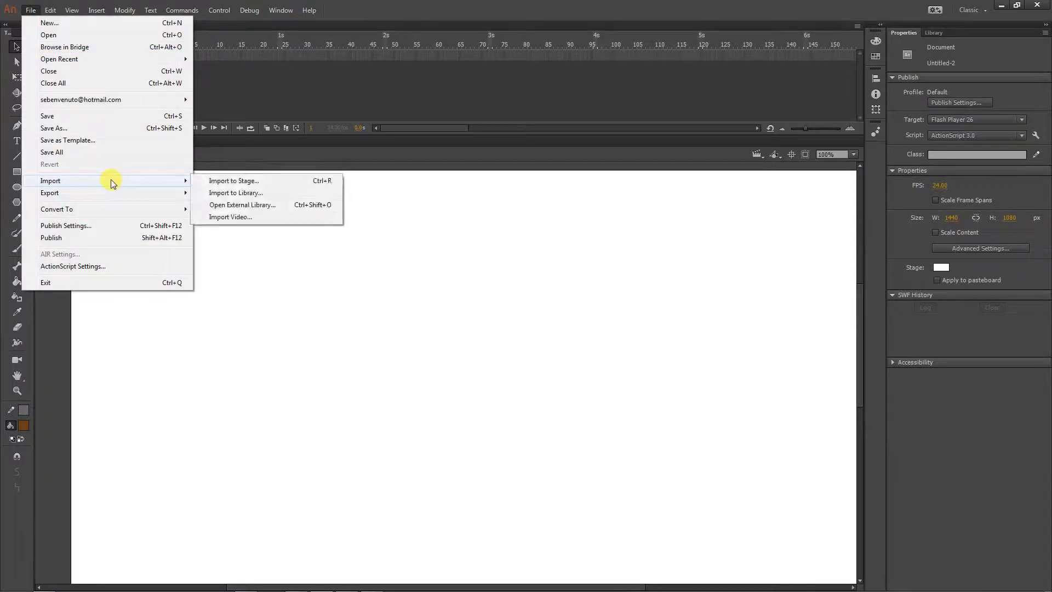
click(239, 194)
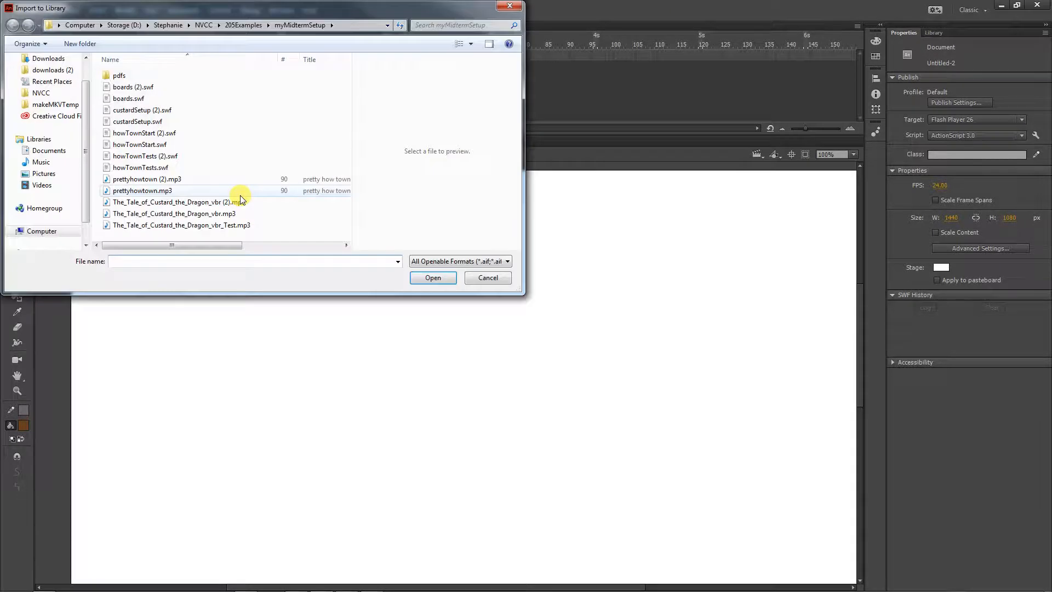
click(217, 226)
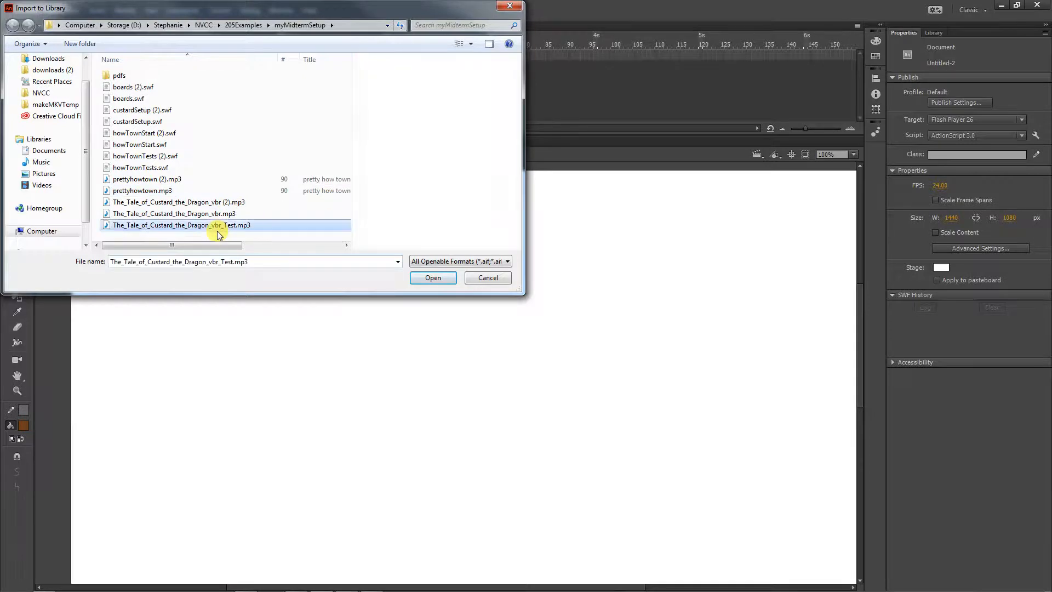
ctrl+click(131, 181)
click(419, 275)
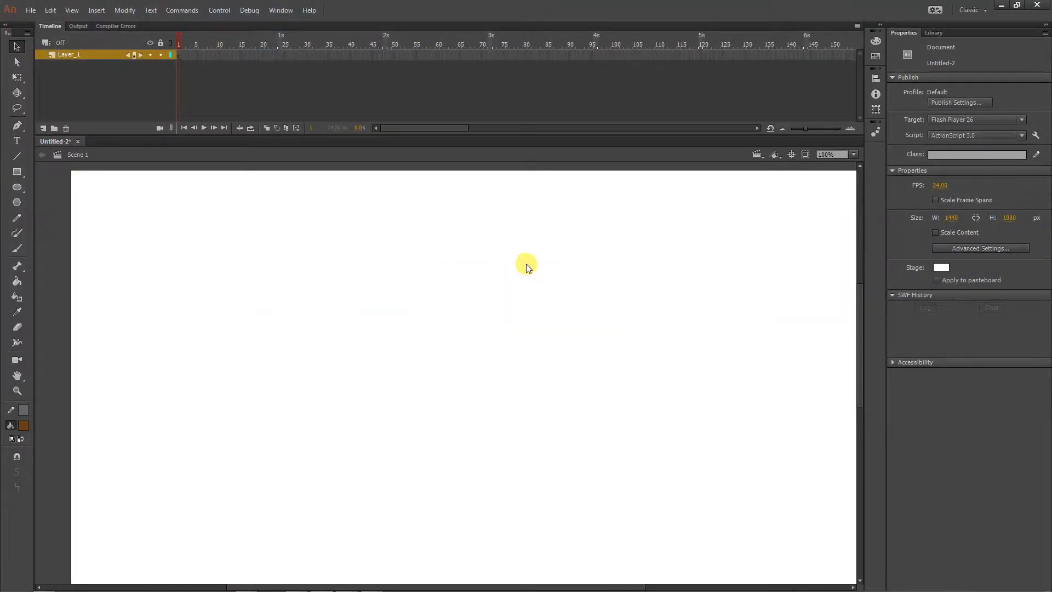
Inspect the imported sounds in the library and preview The_Tale_of_Custard_the_Dragon_vbr_Test.mp3
click(934, 33)
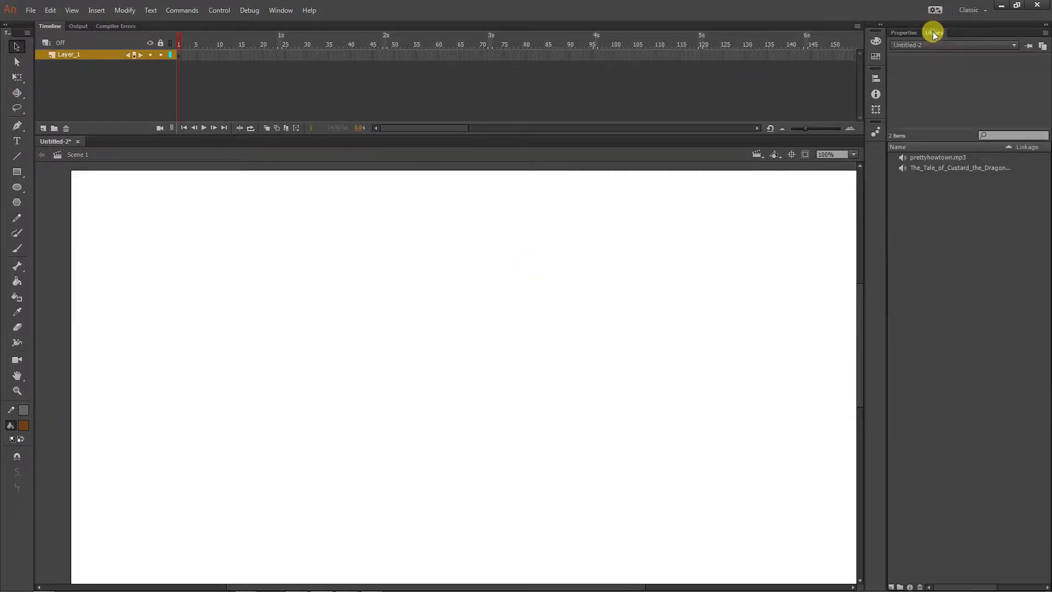
click(920, 159)
click(922, 169)
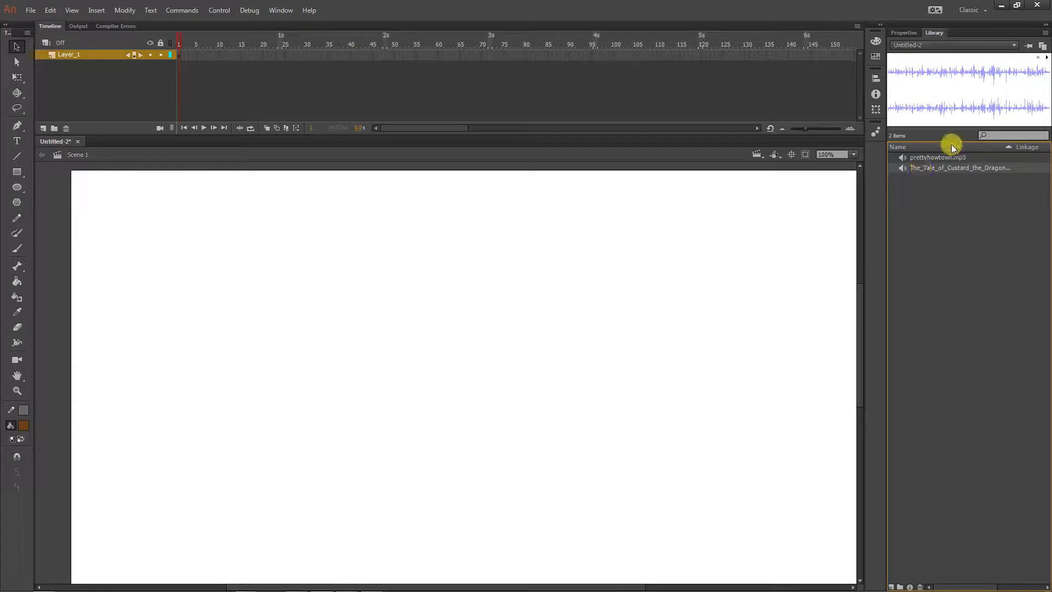
click(1045, 59)
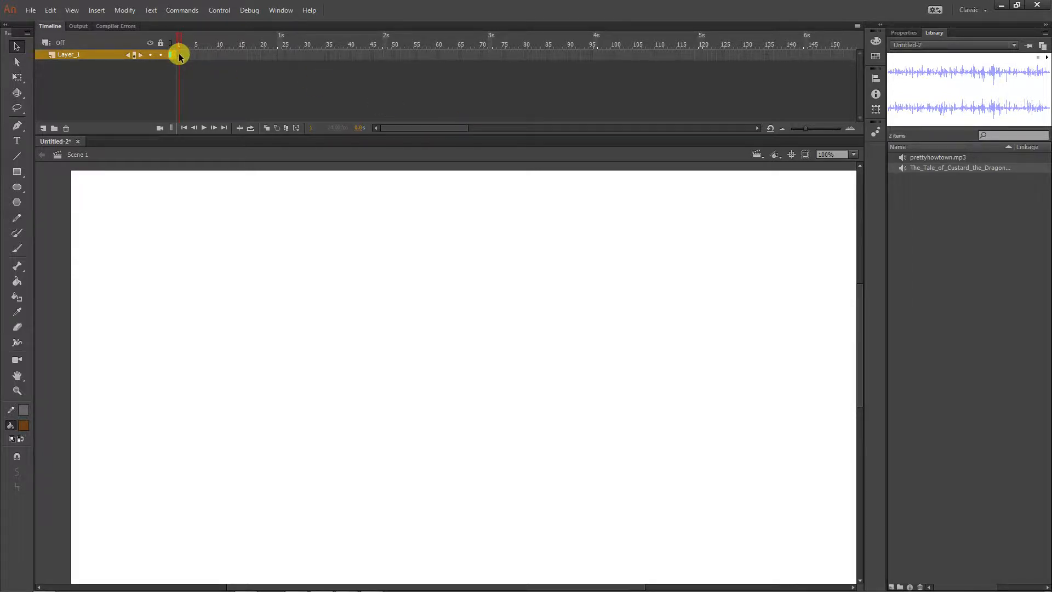
Extend Layer_1 with frames up to the 27-second mark
drag(456, 129, 719, 125)
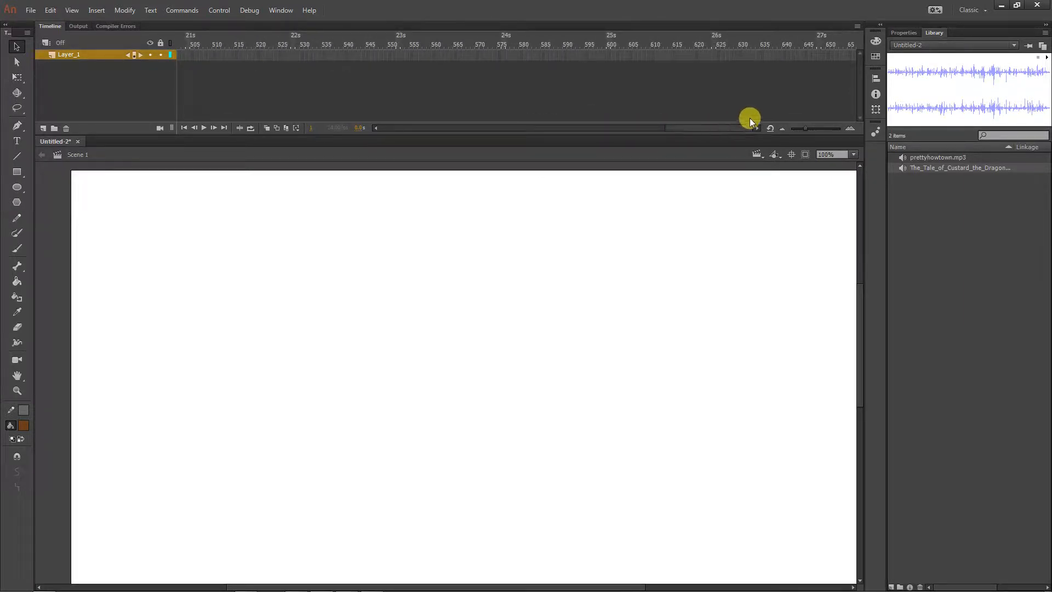
click(824, 59)
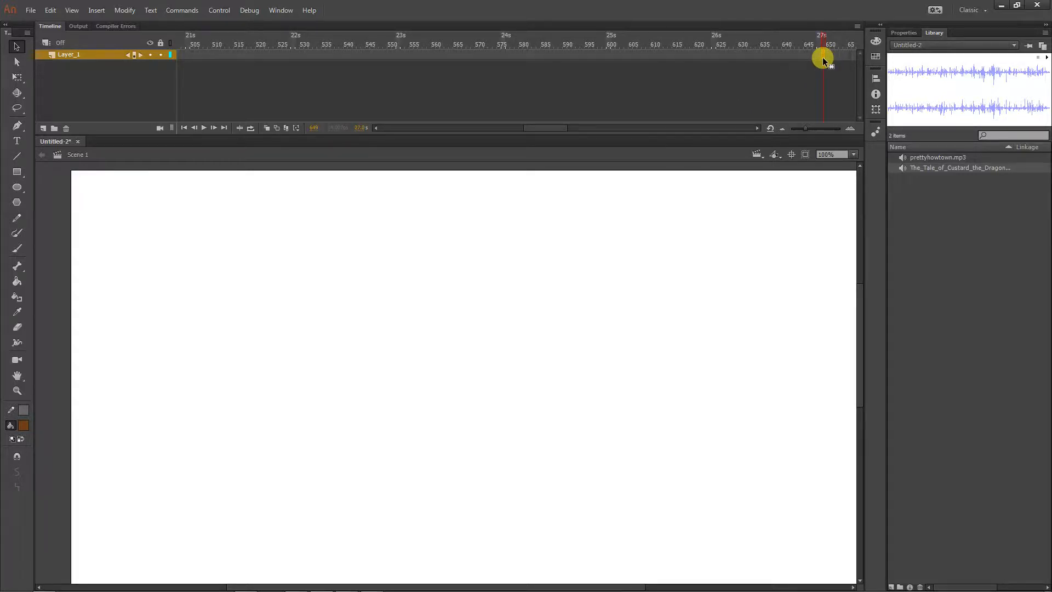
click(784, 79)
Place the The_Tale_of_Custard_the_Dragon_vbr_Test.mp3 sound from the library on Layer_1's extended frames
drag(536, 127, 252, 105)
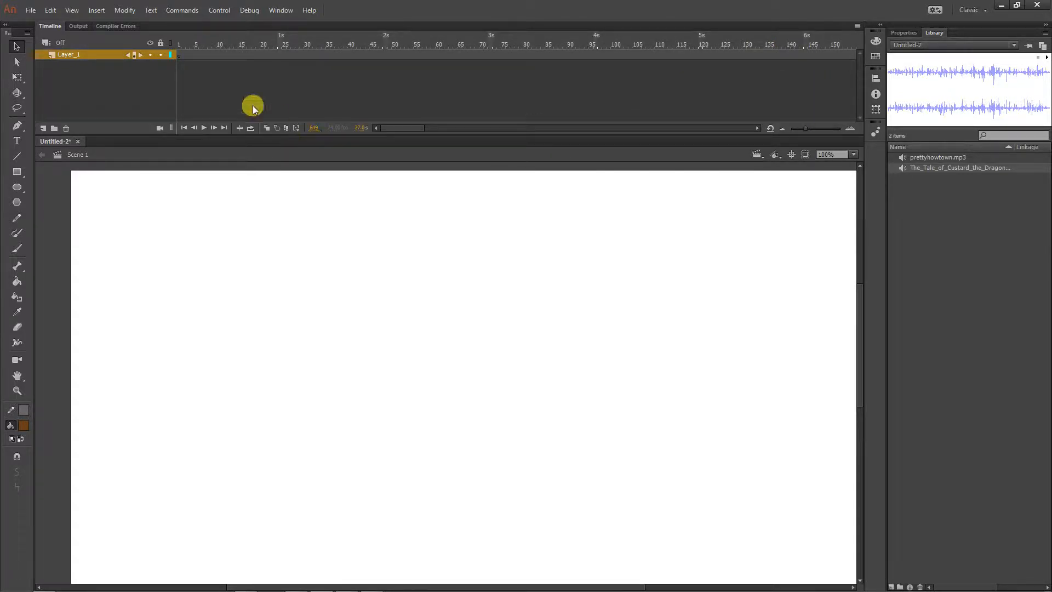
click(197, 55)
drag(914, 167, 428, 413)
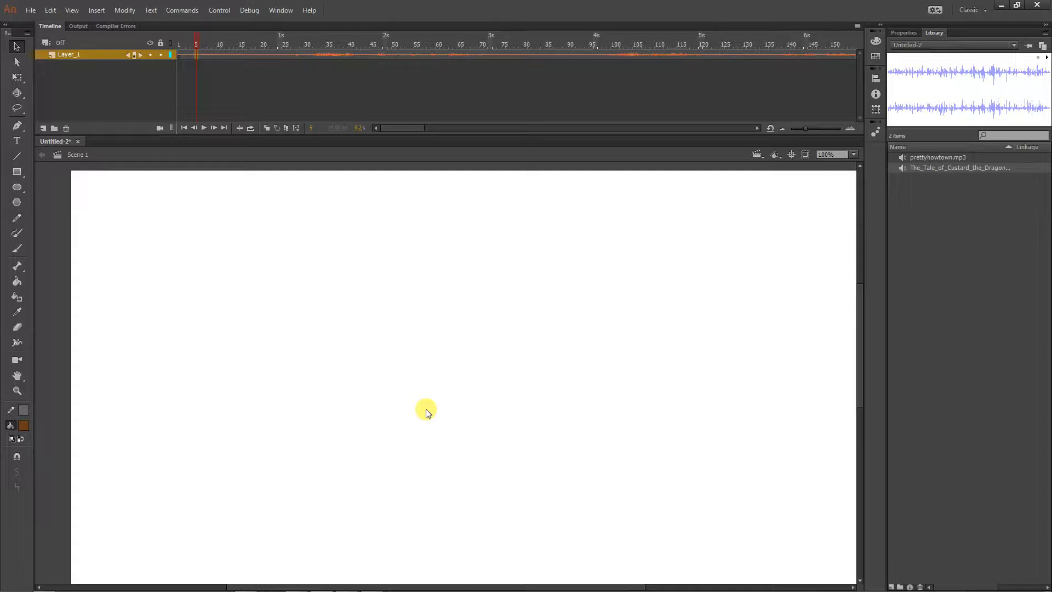
Rename Layer_1 to audio
click(70, 53)
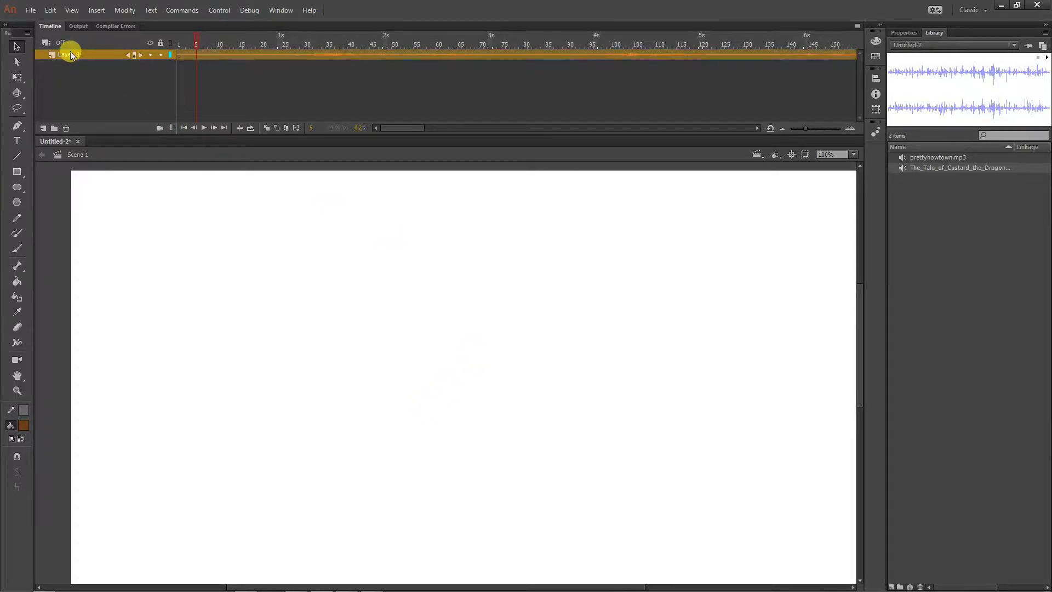
double_click(70, 54)
text(audio)
Lock the audio layer, try selecting on the stage, and unlock the layer again
click(160, 55)
click(437, 379)
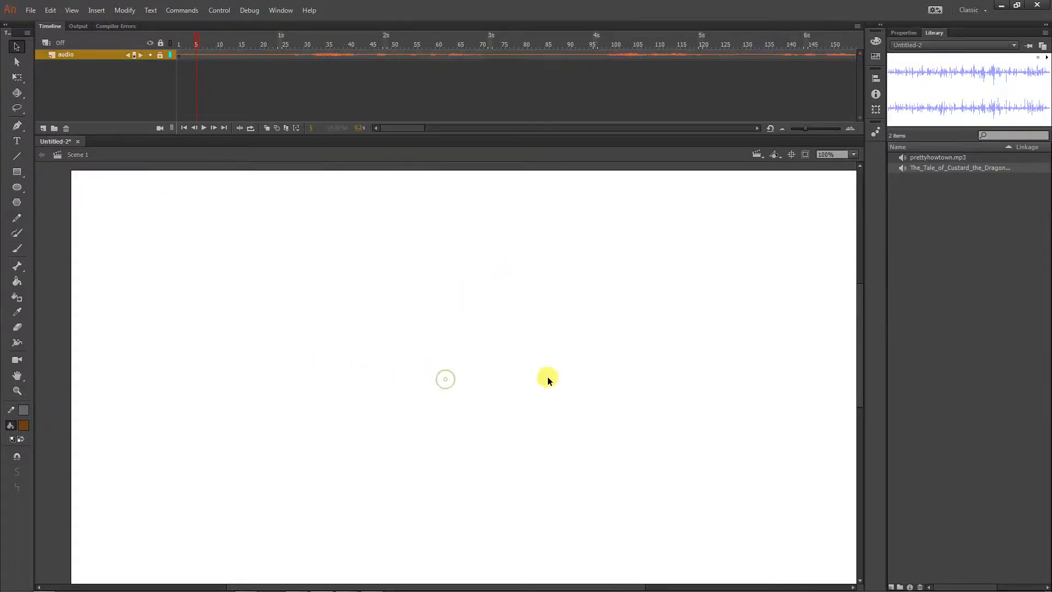
click(161, 55)
Switch the audio layer's sound to prettyhowtown.mp3 and back to The_Tale_of_Custard_the_Dragon_vbr_Test.mp3
click(326, 55)
click(899, 34)
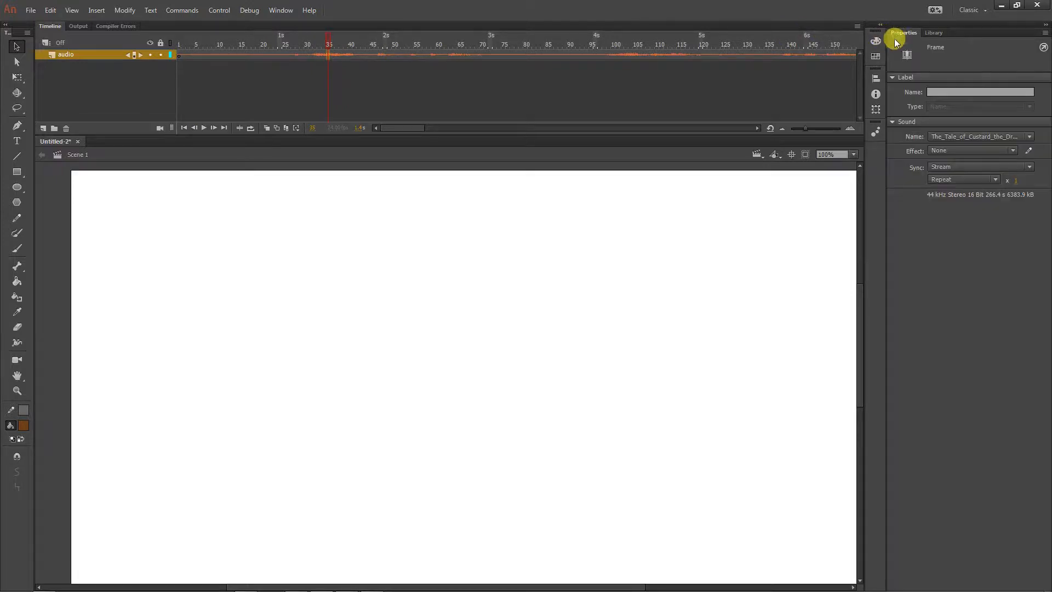
click(945, 137)
click(932, 160)
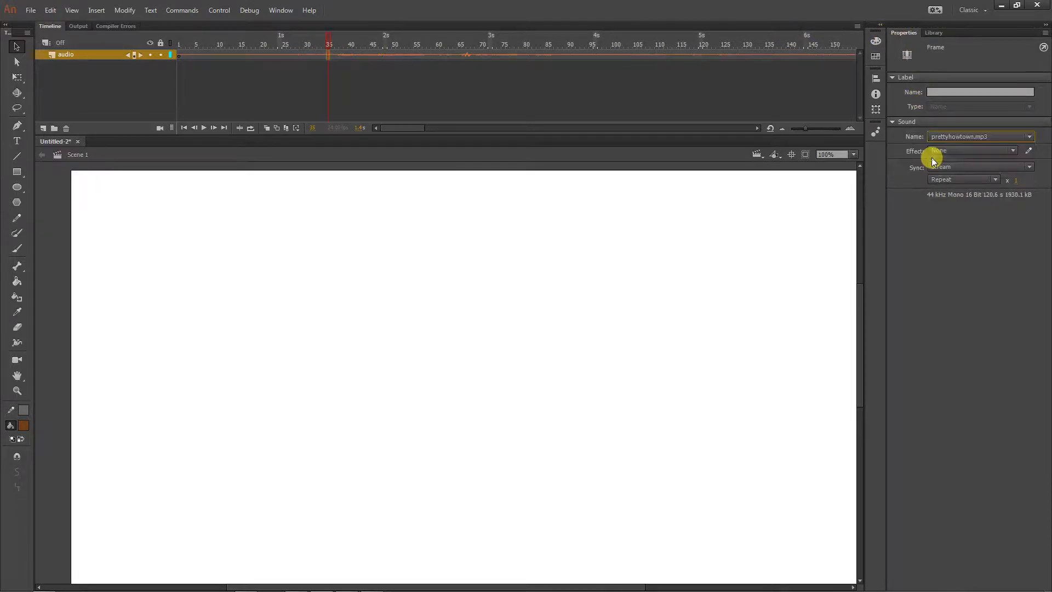
click(942, 137)
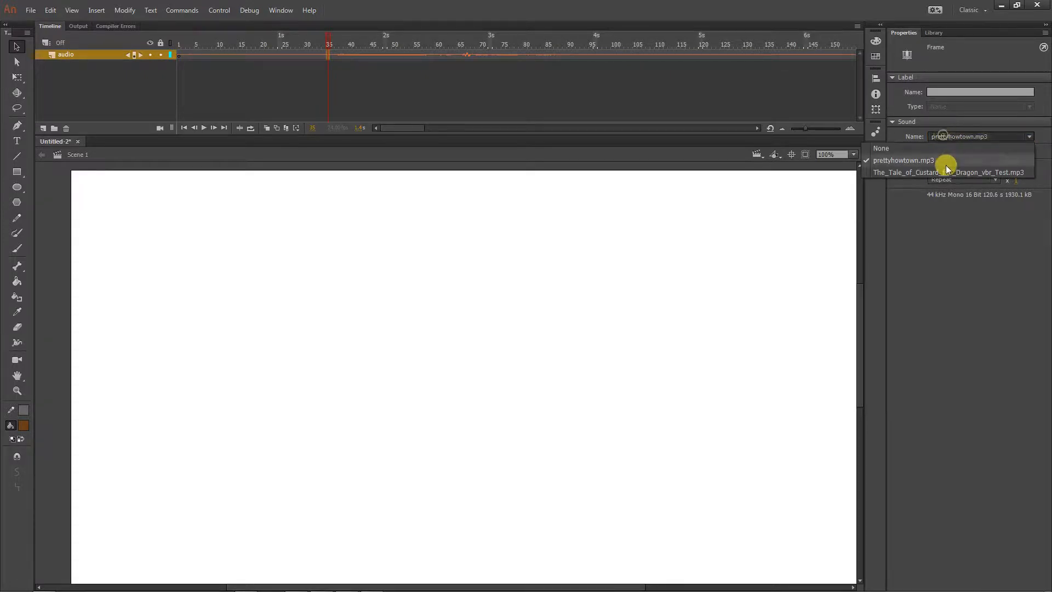
click(945, 172)
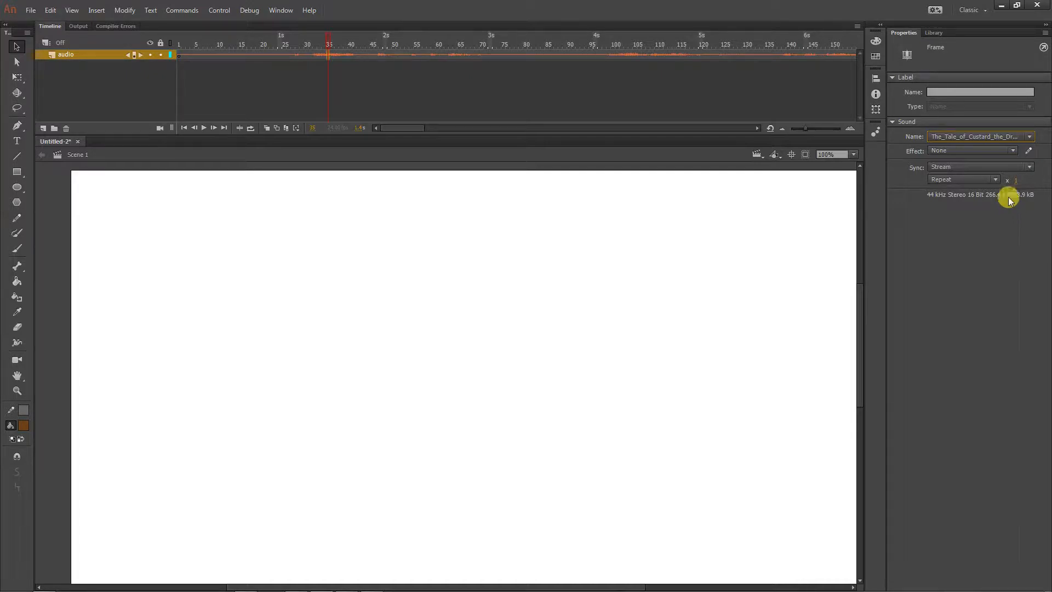
Set the audio layer's height to the largest available percentage so the waveform is easier to read
right_click(77, 55)
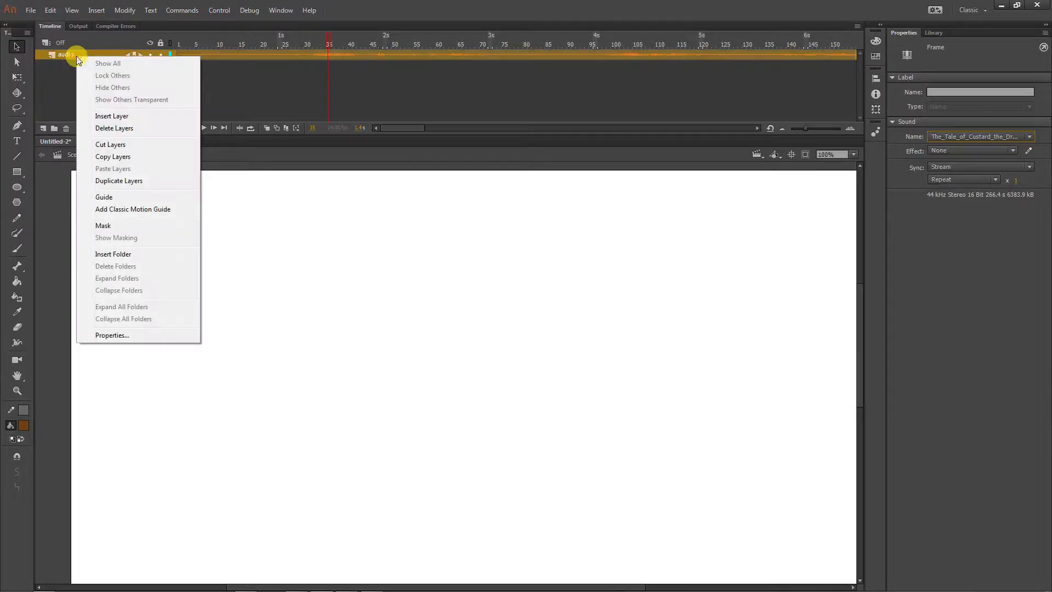
click(111, 336)
click(478, 405)
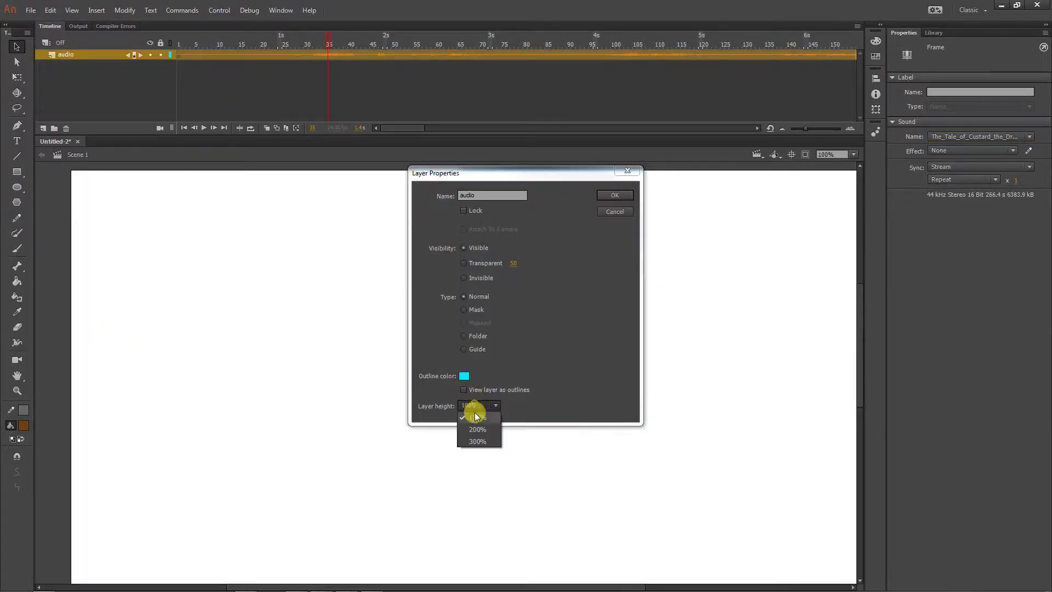
click(478, 441)
click(615, 195)
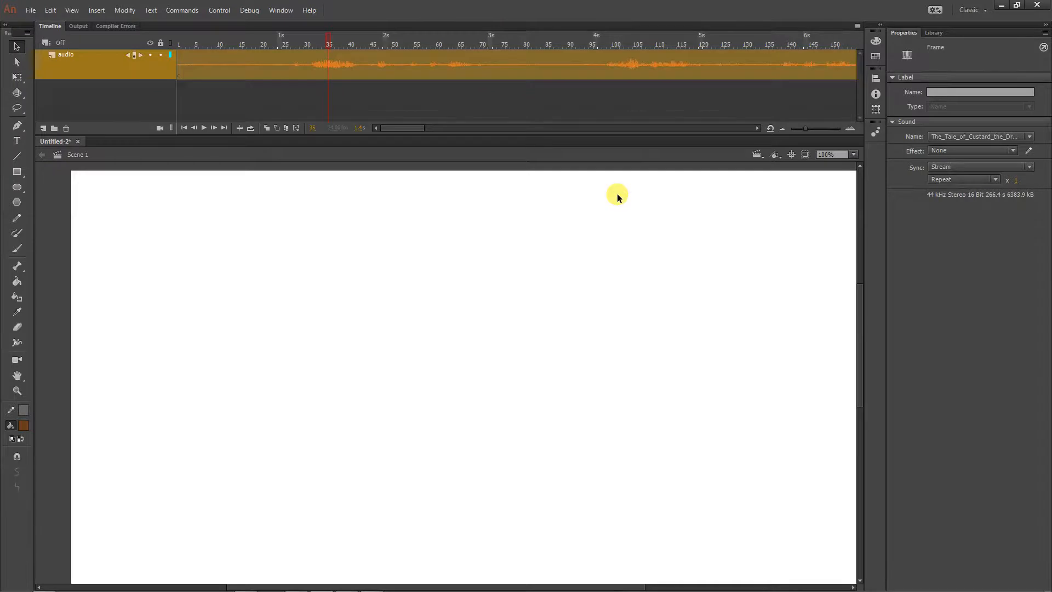
click(477, 106)
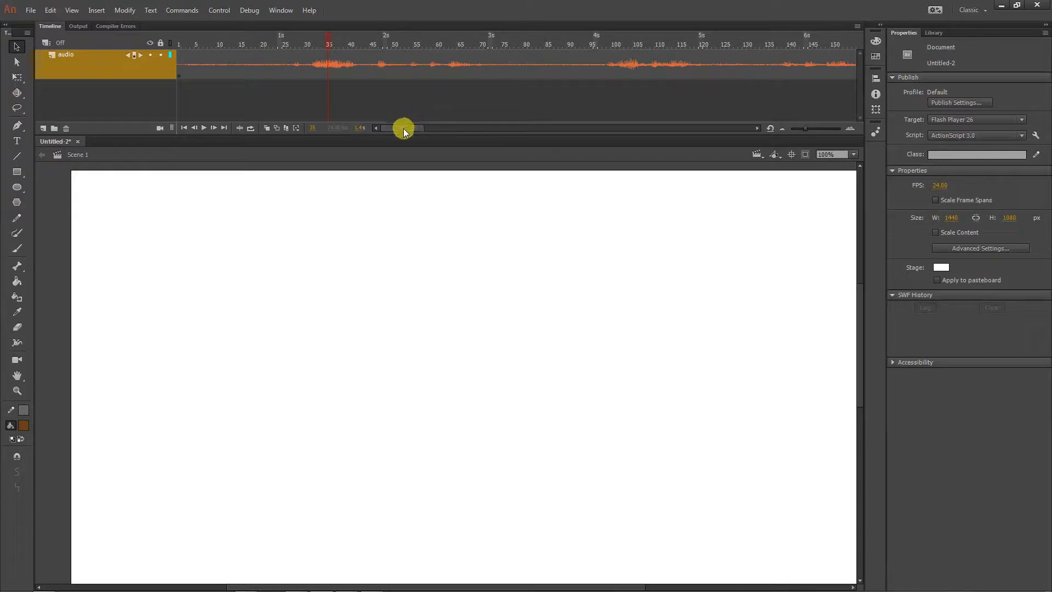
Change the sound's sync to Event and test timeline playback from around frame 20
drag(403, 129, 381, 125)
click(363, 60)
click(955, 167)
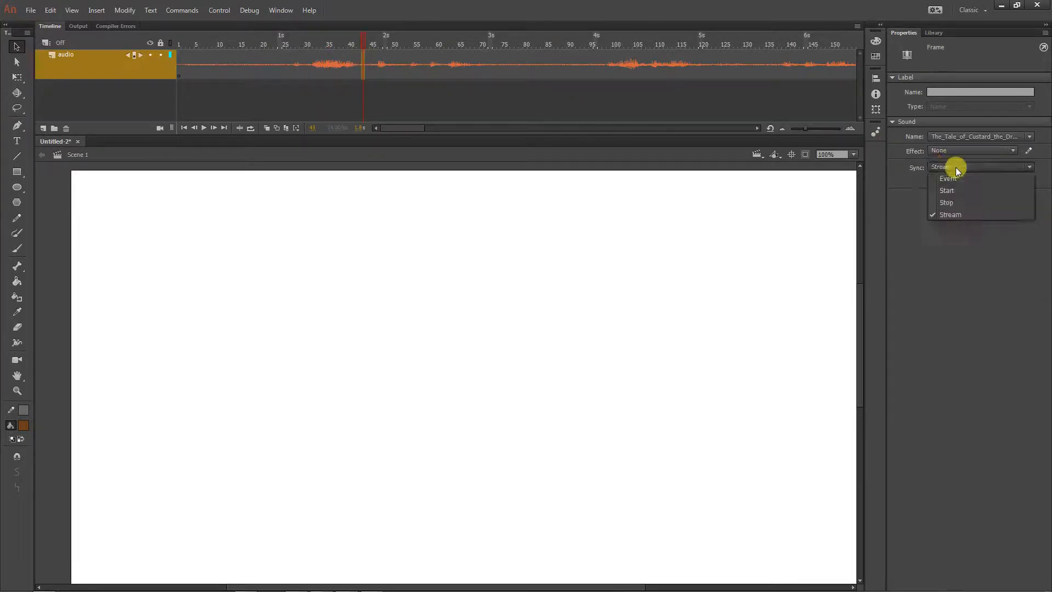
click(954, 179)
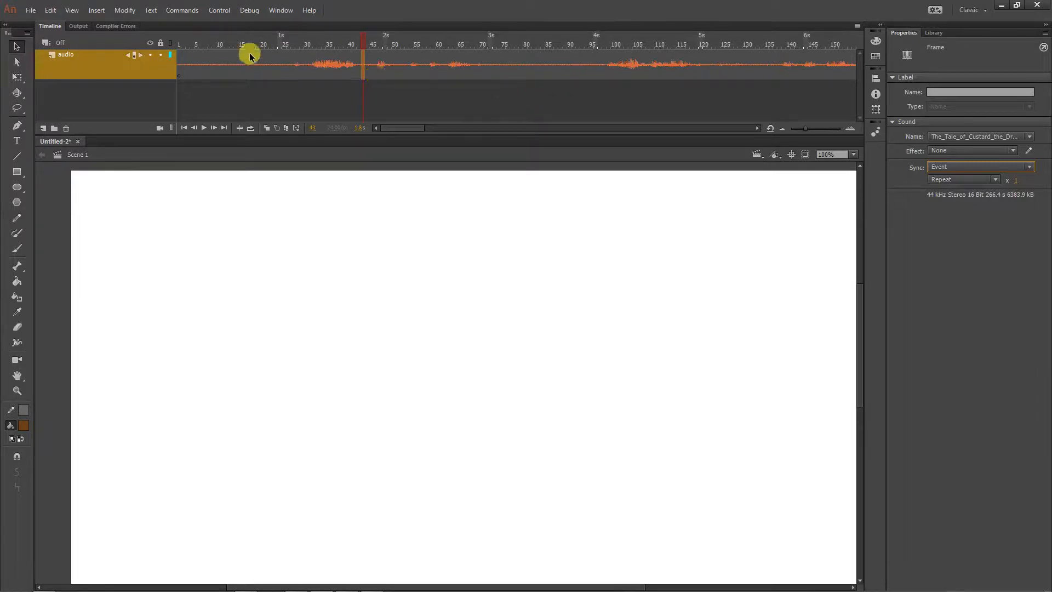
click(231, 41)
click(263, 63)
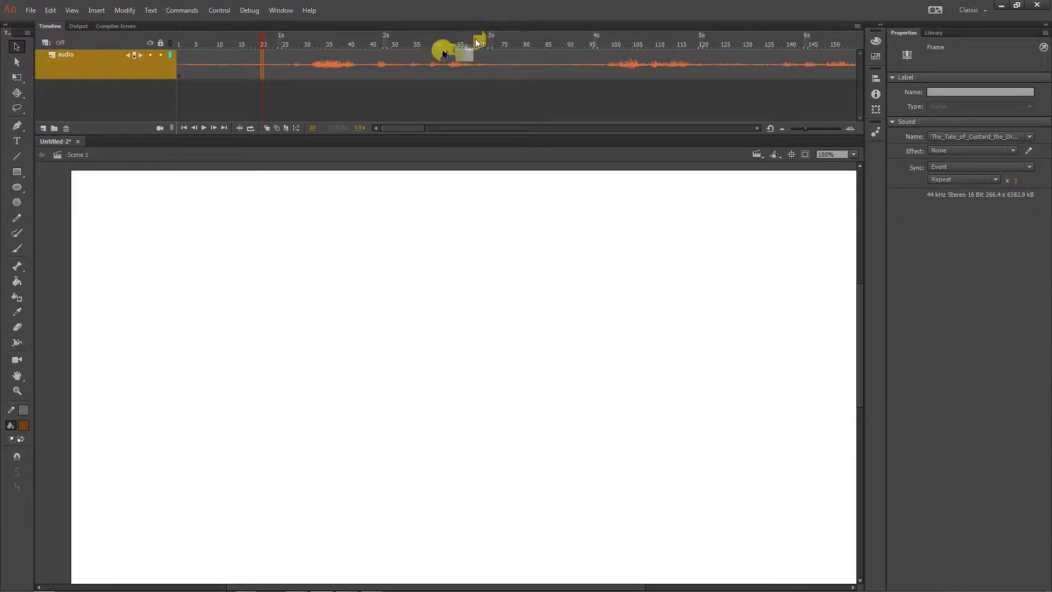
key(Return)
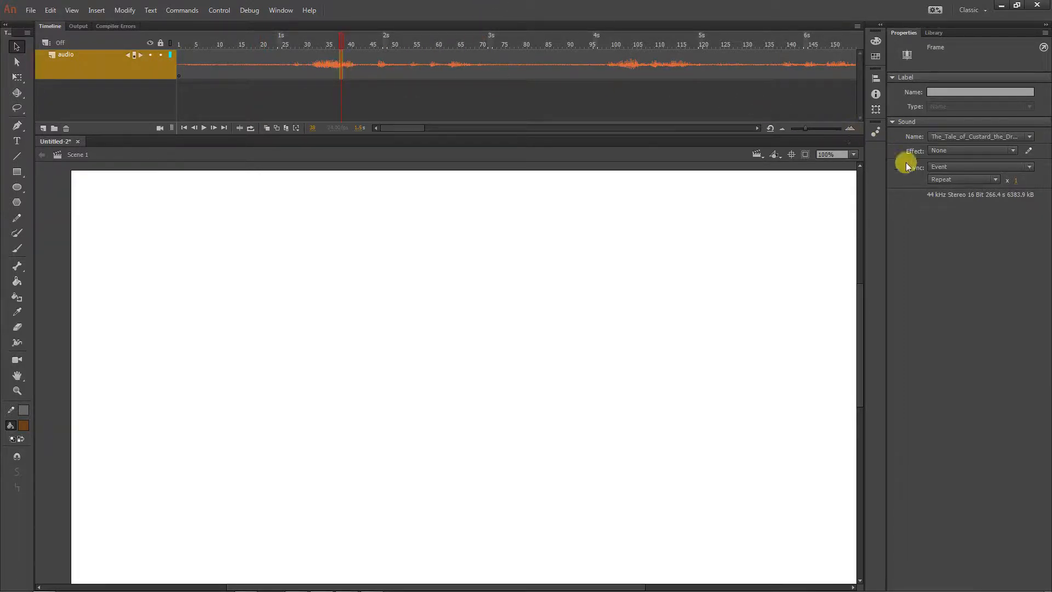
Set the sound's sync to Stream and scrub the playhead through the opening frames to hear the audio
click(932, 166)
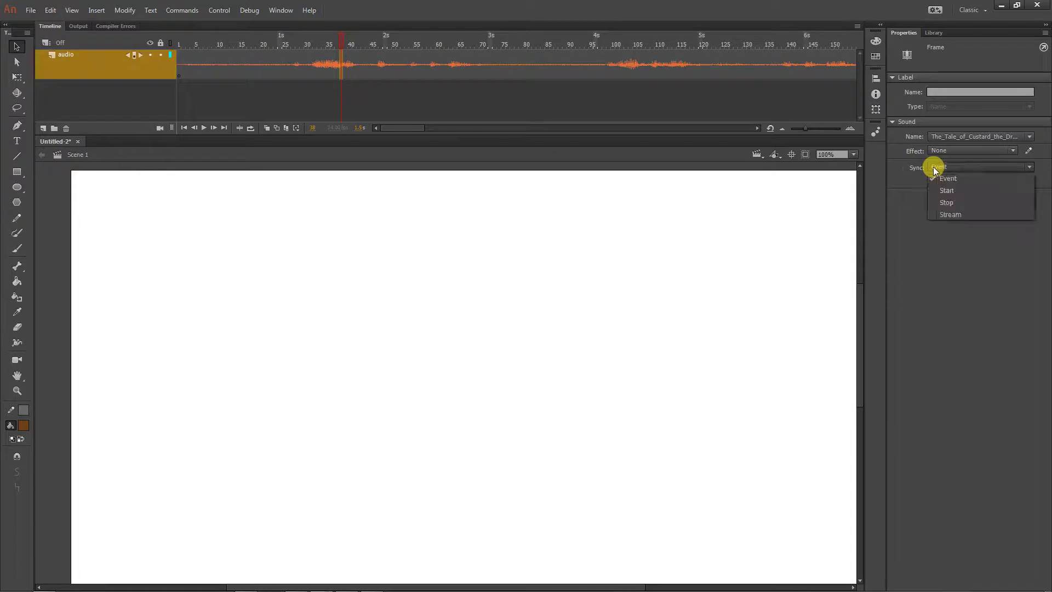
click(944, 215)
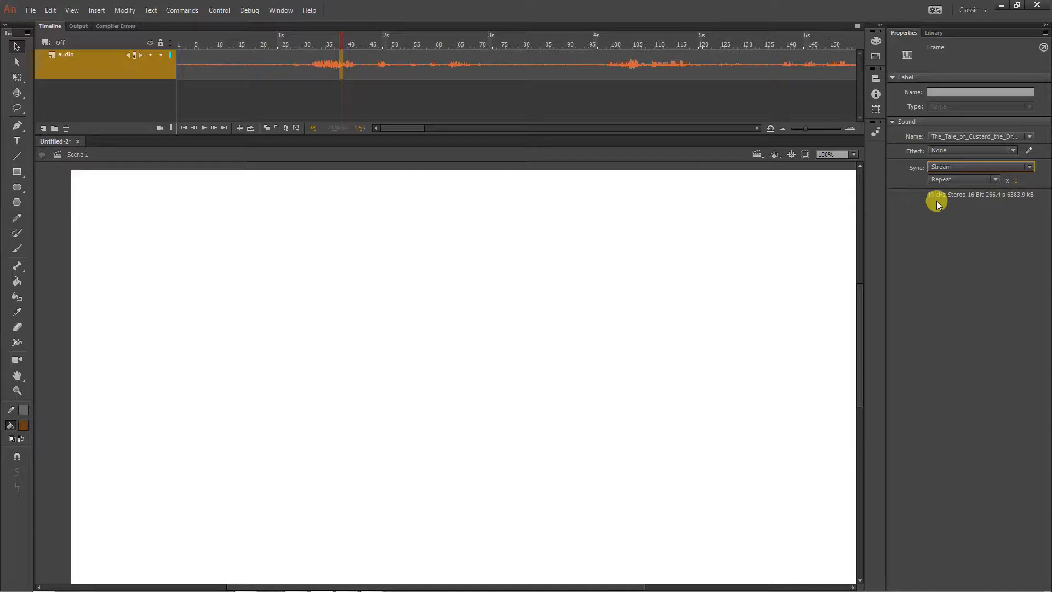
drag(339, 42, 175, 34)
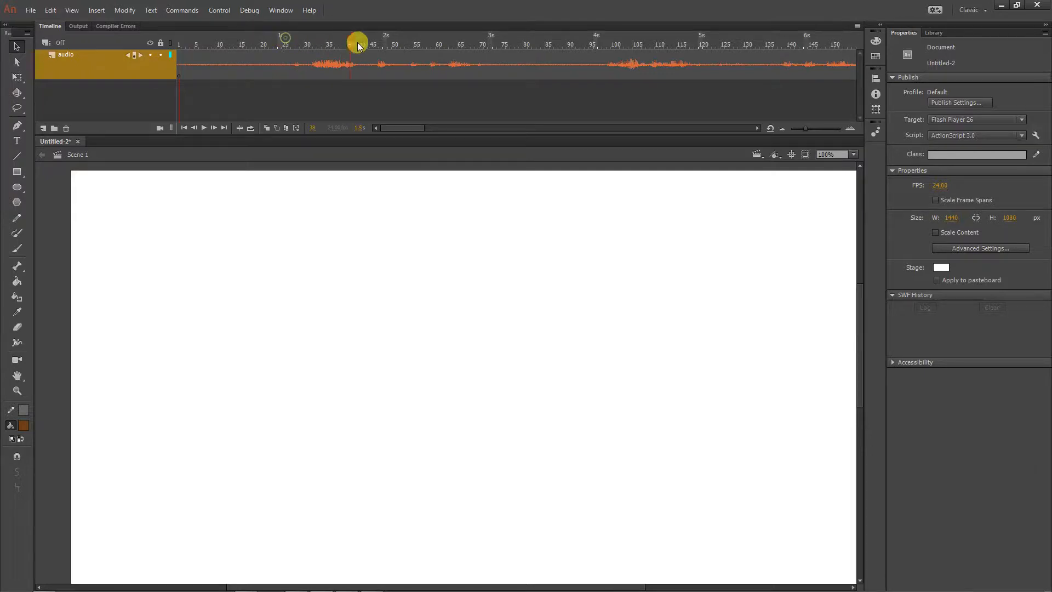
drag(358, 43, 339, 44)
drag(284, 44, 195, 40)
Test the movie to check the audio in the exported SWF and close the preview
click(219, 10)
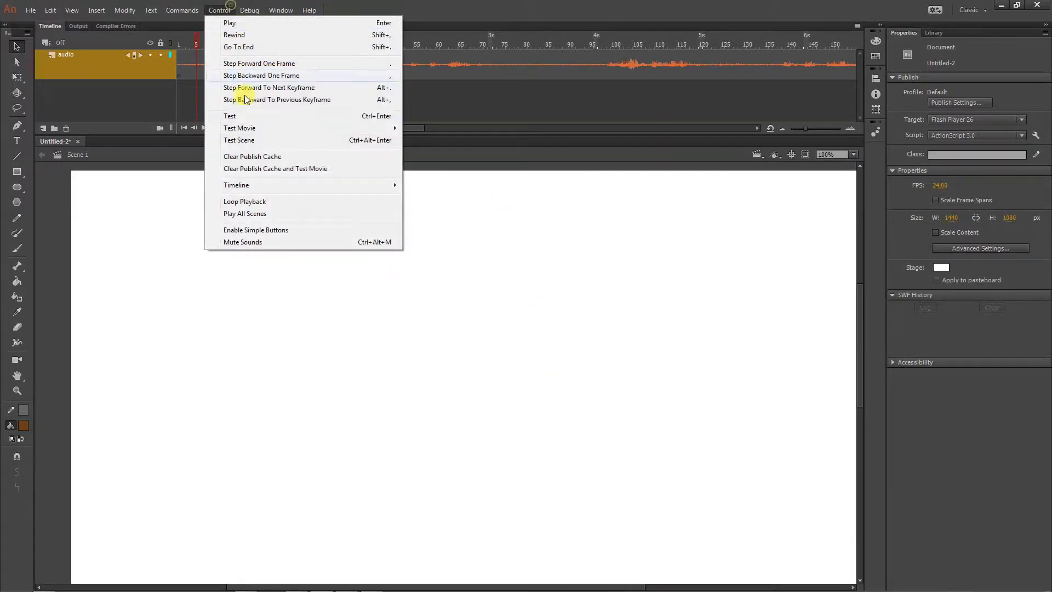
click(245, 117)
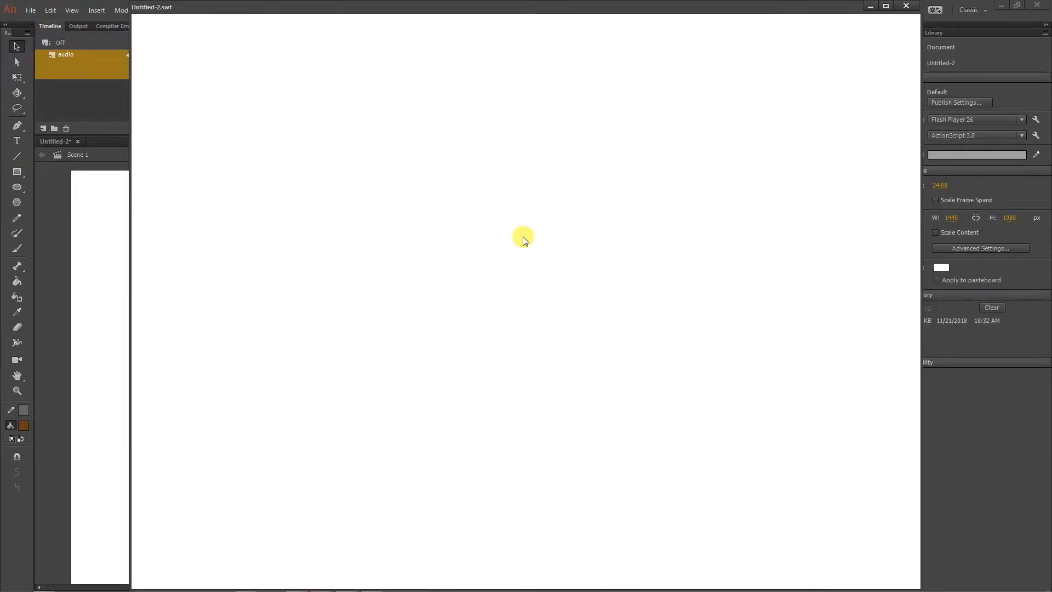
click(907, 6)
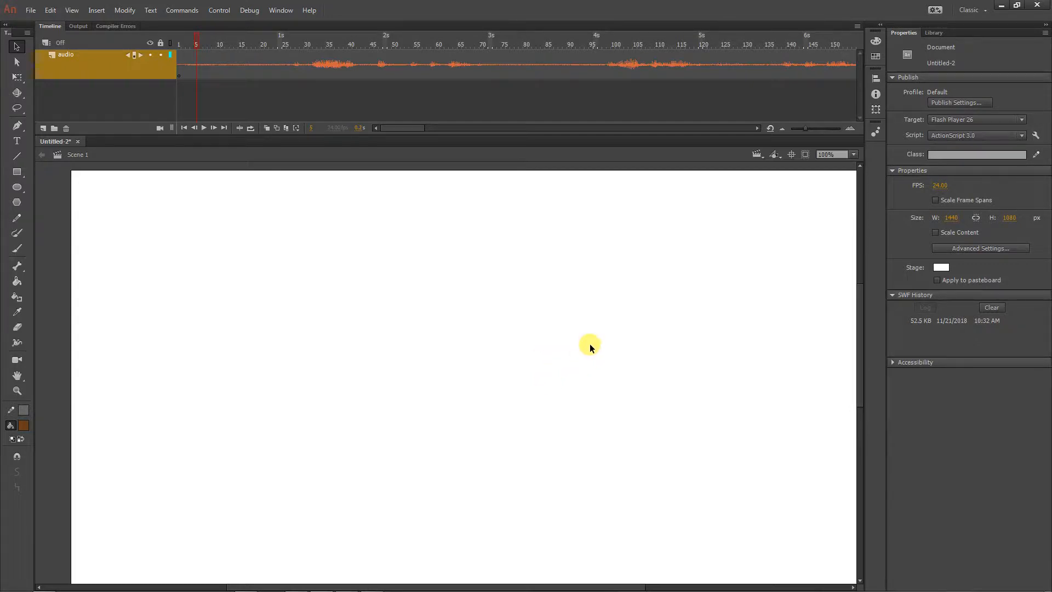
Extend the audio layer's frames to frame 699 and play back the ending from around frame 645
click(341, 67)
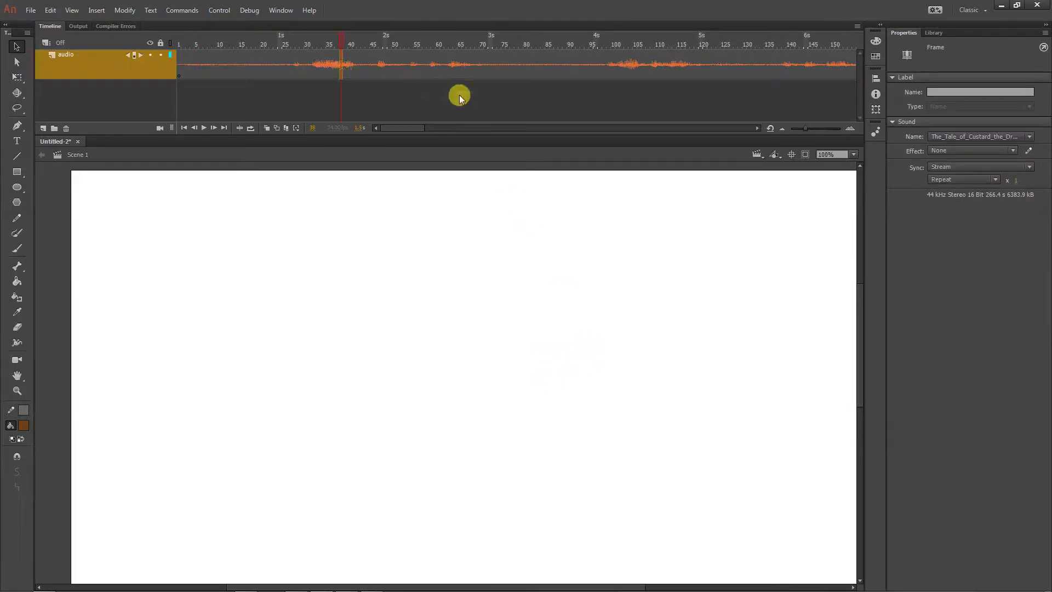
click(285, 65)
drag(400, 128, 564, 116)
click(358, 37)
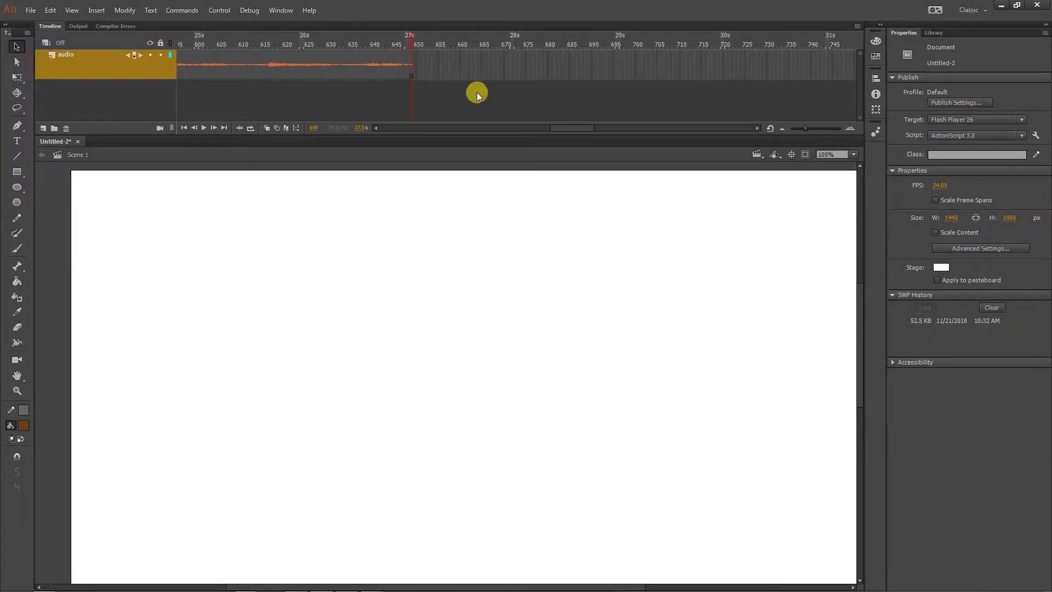
key(F5)
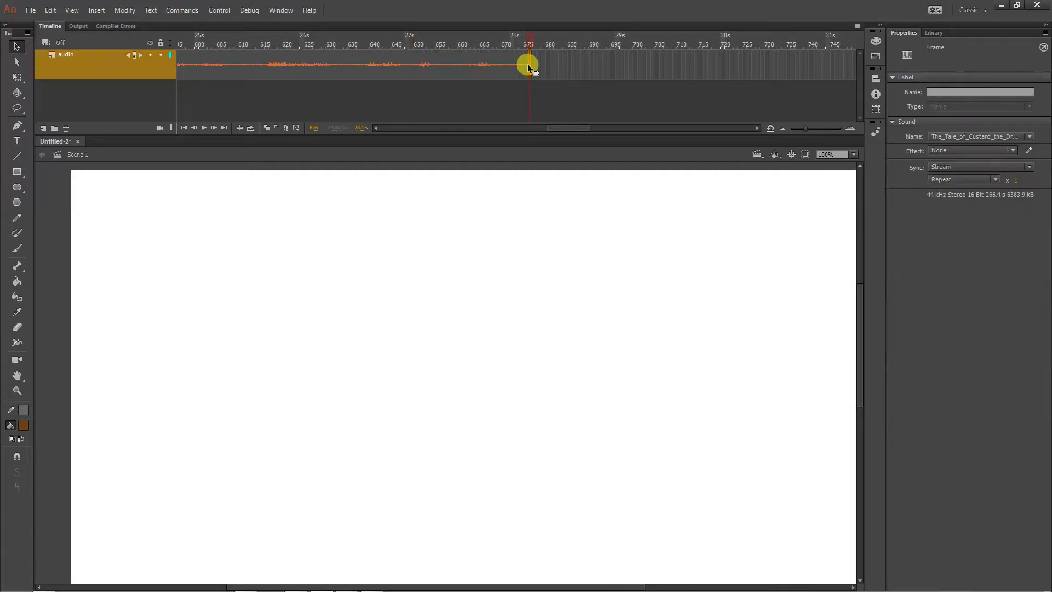
click(630, 70)
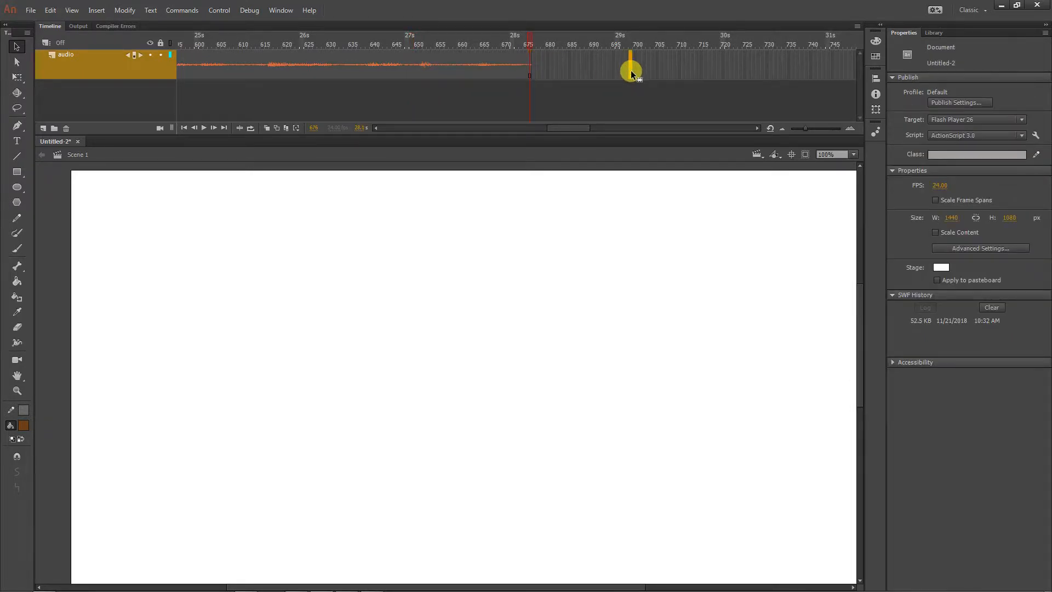
key(F5)
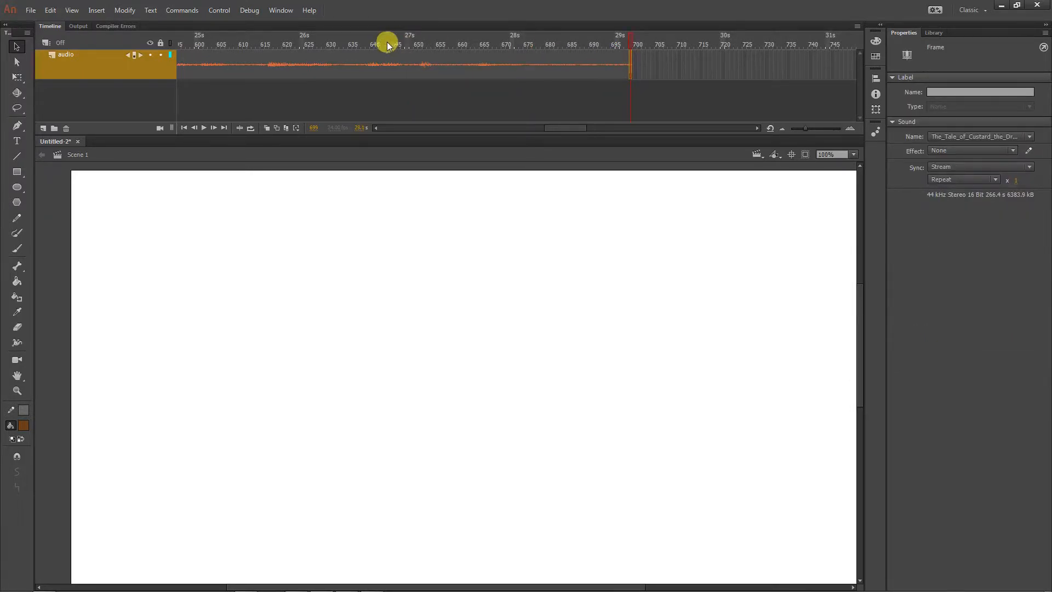
click(397, 42)
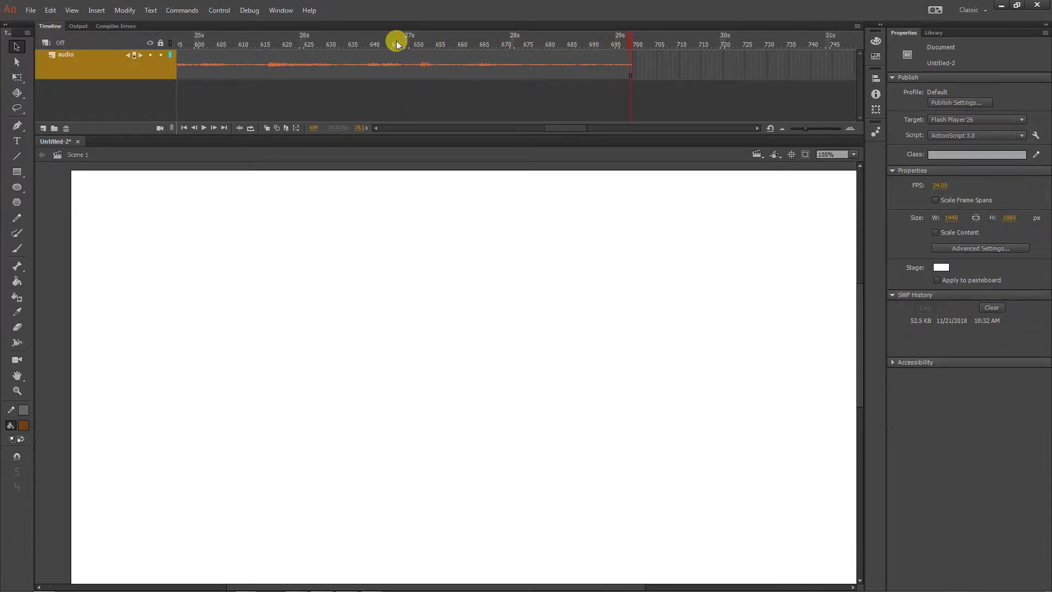
Open the envelope editor for the audio layer's sound and zoom out until about five seconds of waveform fit
click(395, 70)
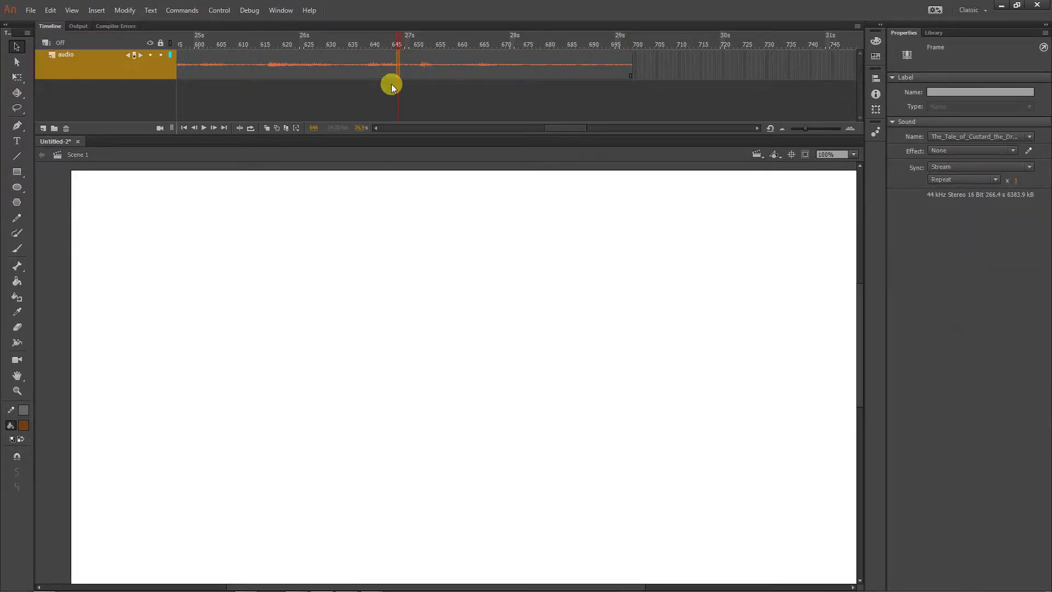
click(1030, 152)
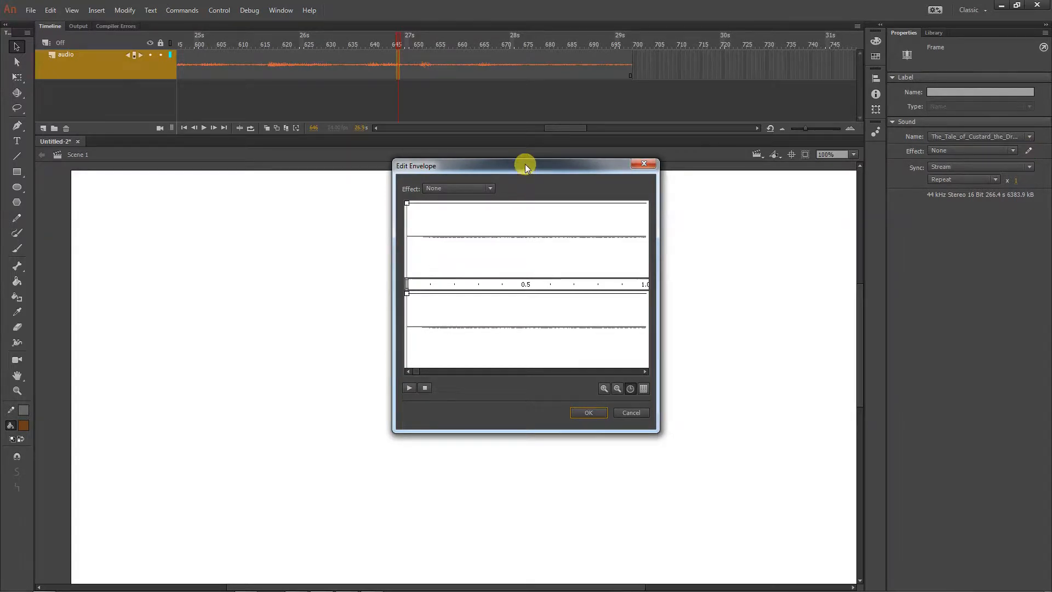
drag(525, 166, 464, 163)
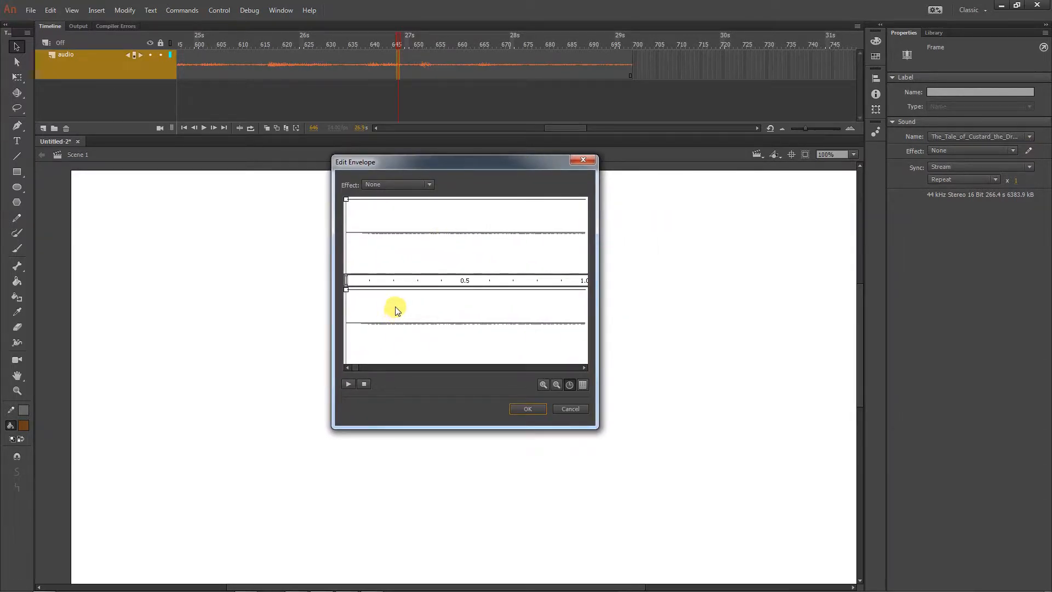
click(557, 384)
click(557, 384)
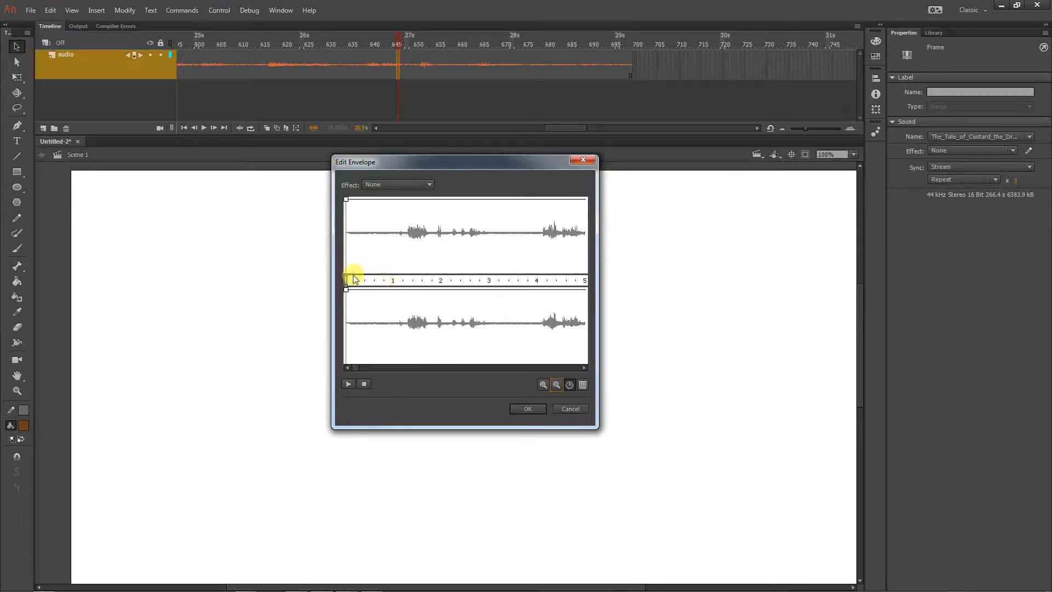
Try trimming the sound's start to about 0.9 seconds and move the start point back to the beginning
drag(345, 277, 388, 278)
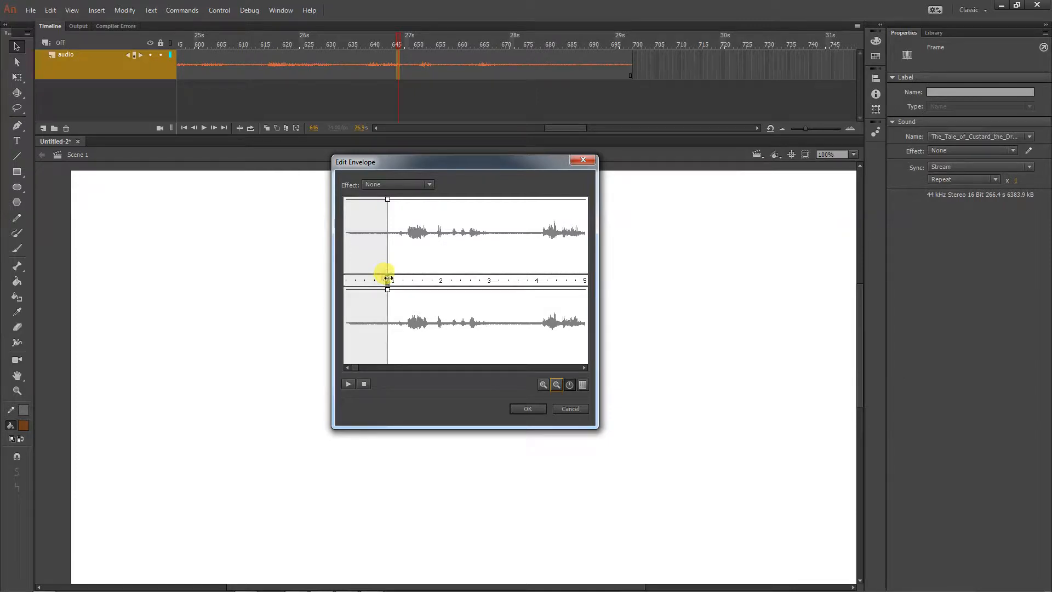
drag(388, 279, 337, 280)
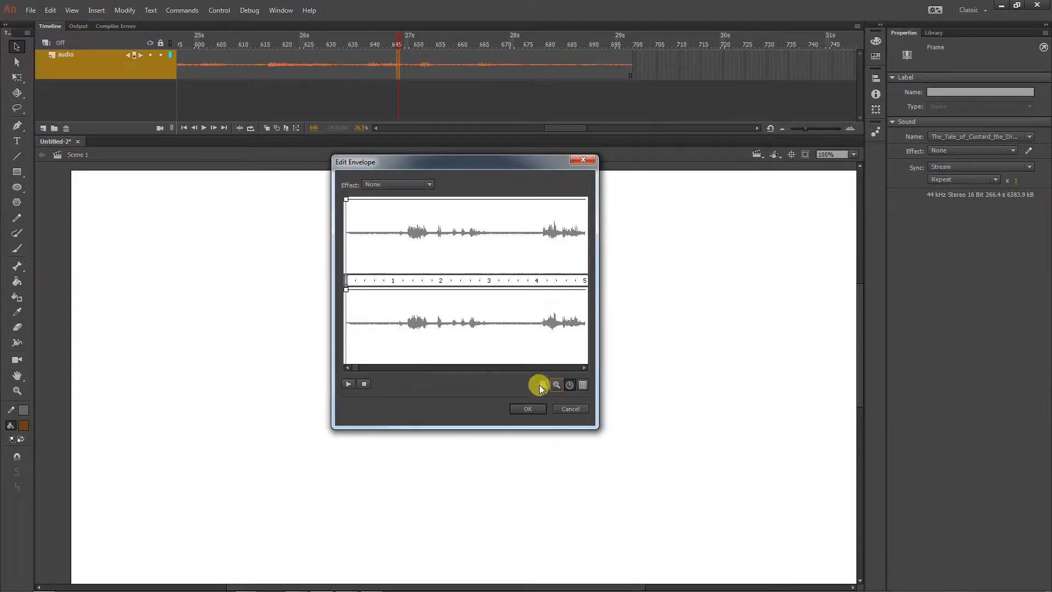
Look through the zoomed-out envelope waveform for the line marking the timeline's end near 29 seconds
click(558, 383)
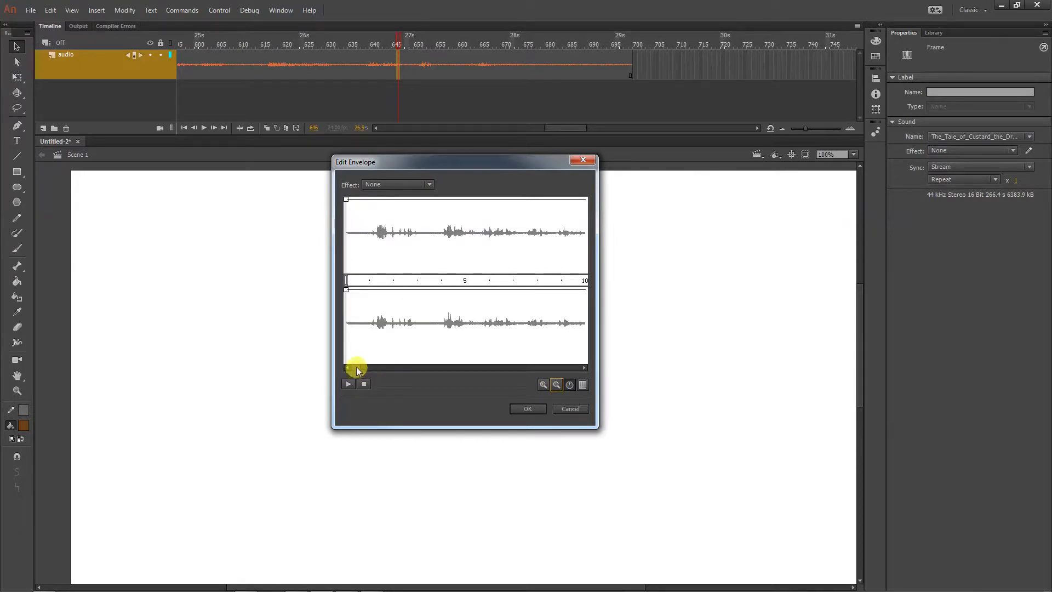
drag(352, 366, 376, 368)
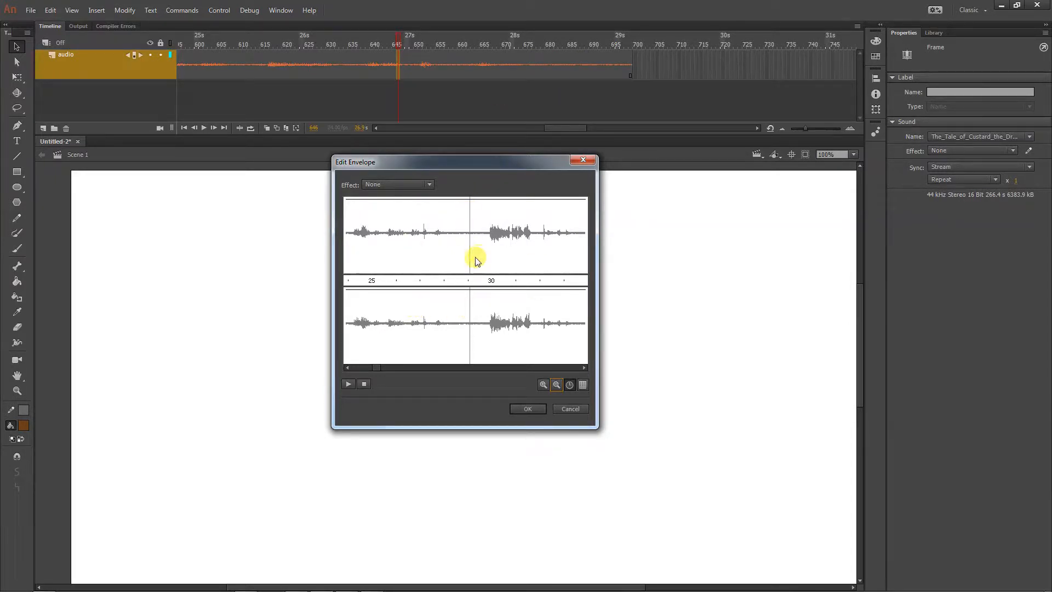
mouse_move(381, 369)
mouse_down()
mouse_move(524, 376)
mouse_move(363, 371)
mouse_move(378, 368)
mouse_up()
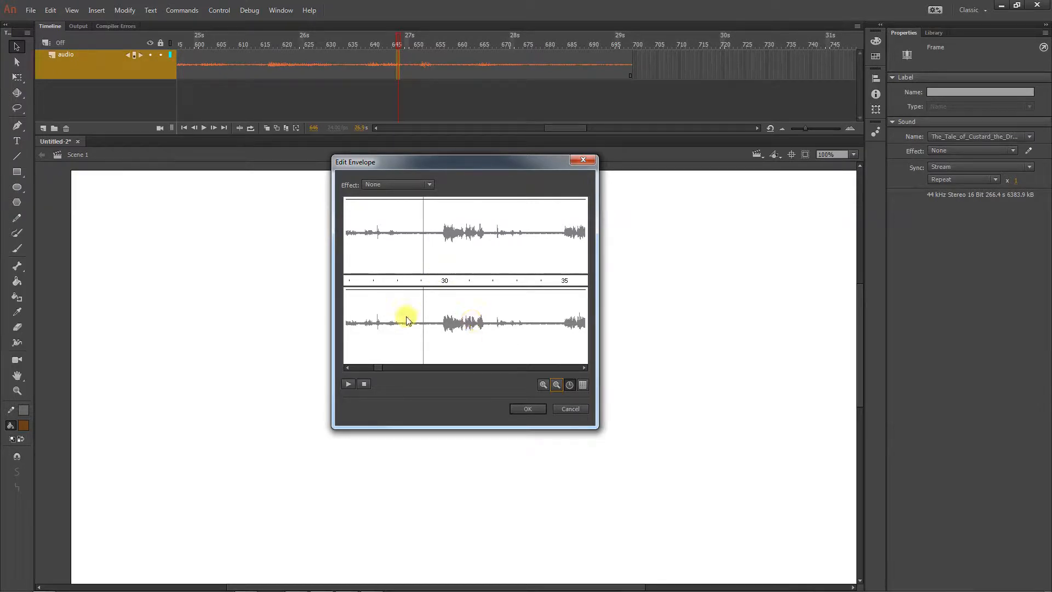
drag(380, 366, 377, 367)
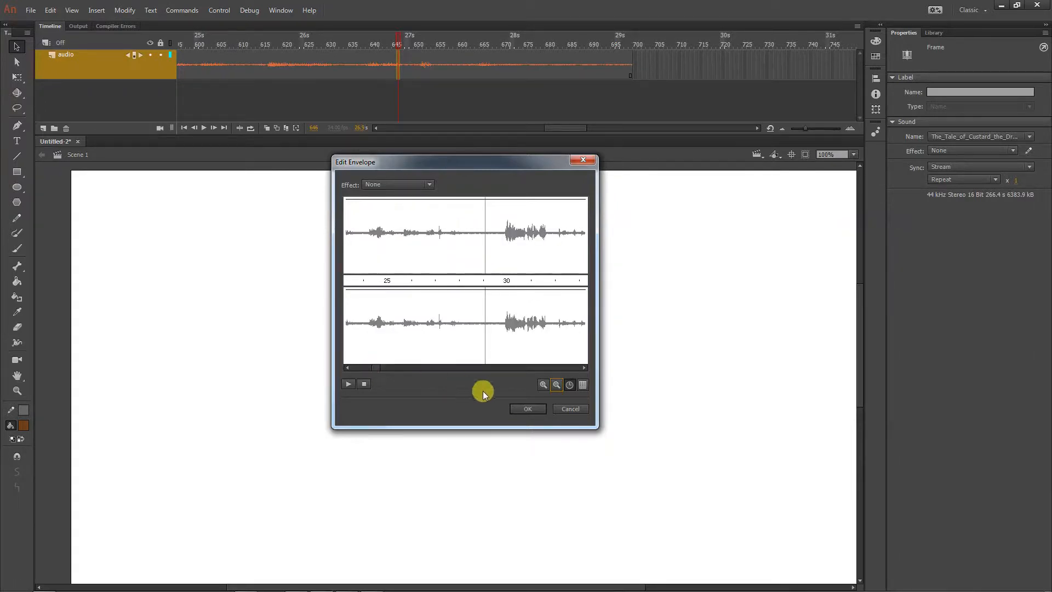
click(544, 385)
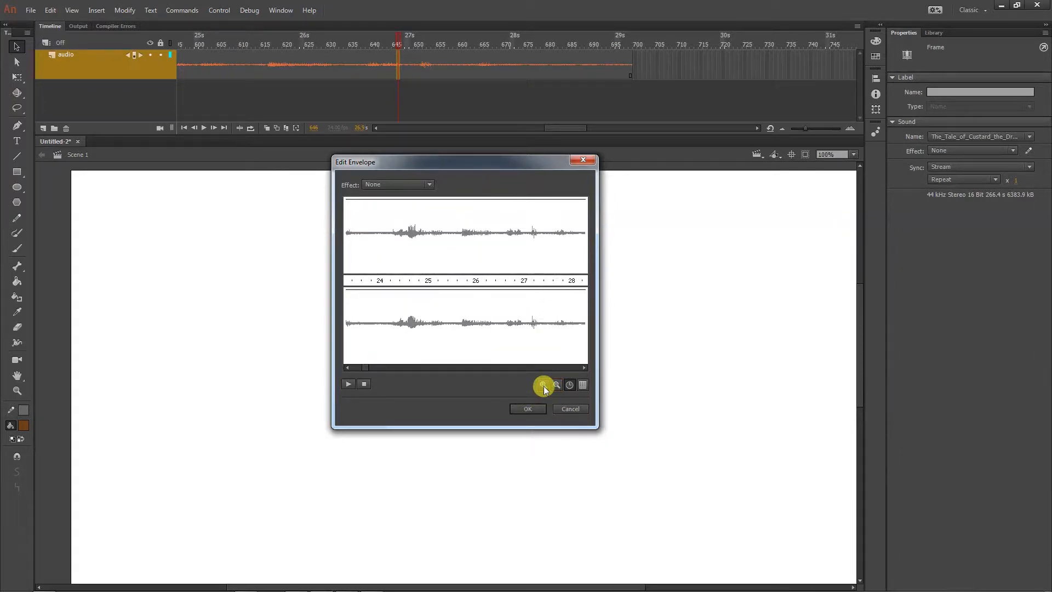
click(561, 366)
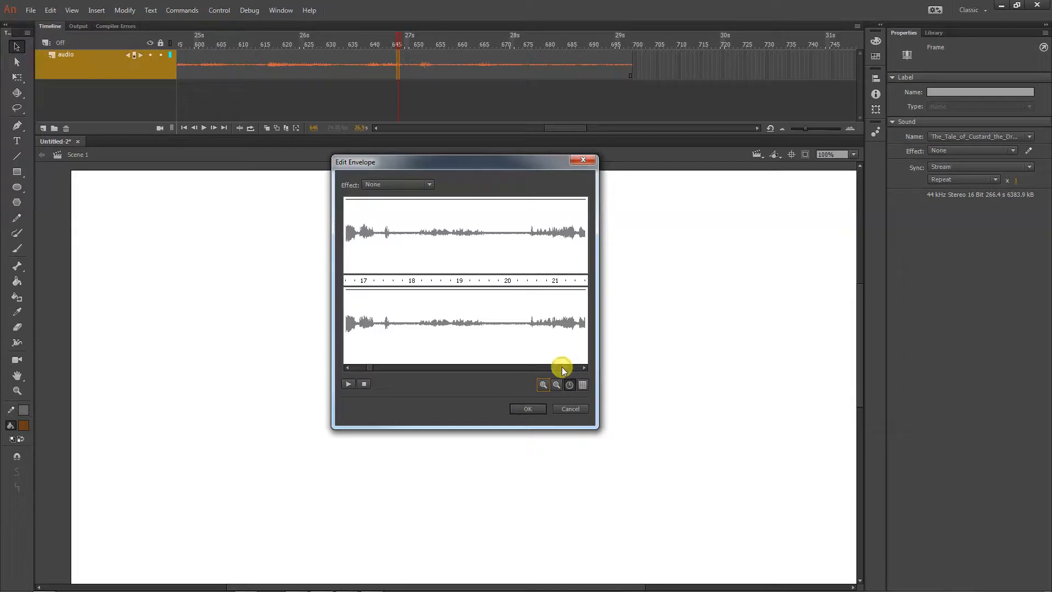
click(570, 367)
click(570, 368)
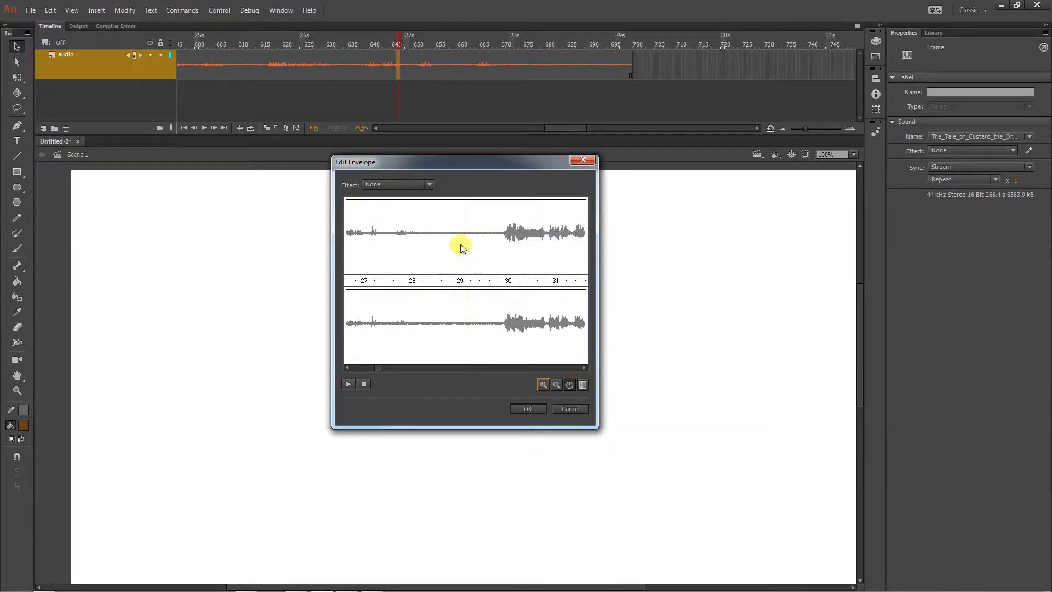
Examine the waveform just before the timeline's end line at closer zoom, covering about 28 to 29.5 seconds
click(541, 384)
click(565, 367)
click(564, 367)
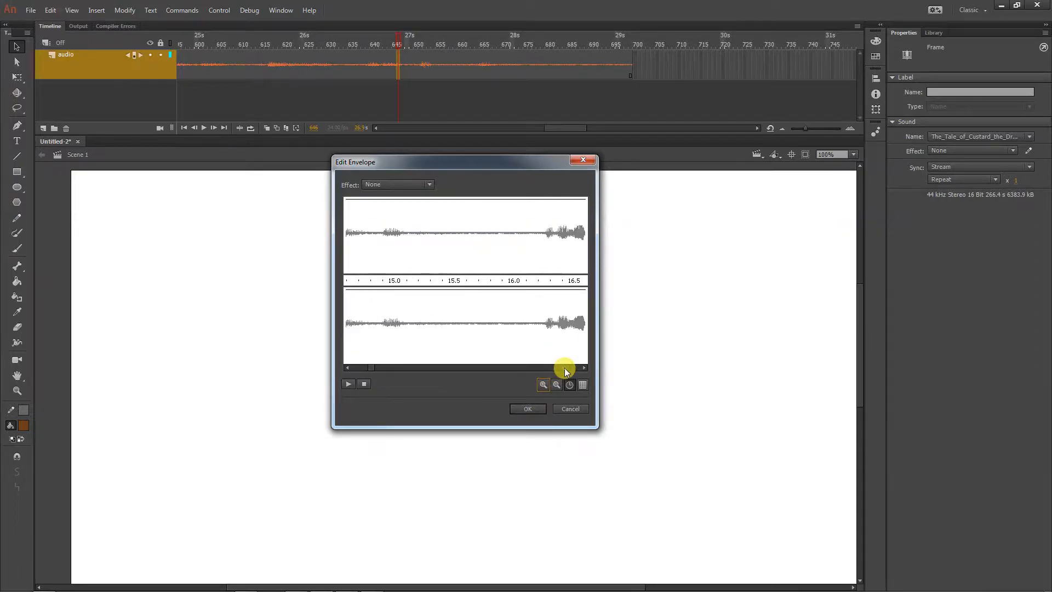
click(564, 367)
click(565, 367)
click(564, 367)
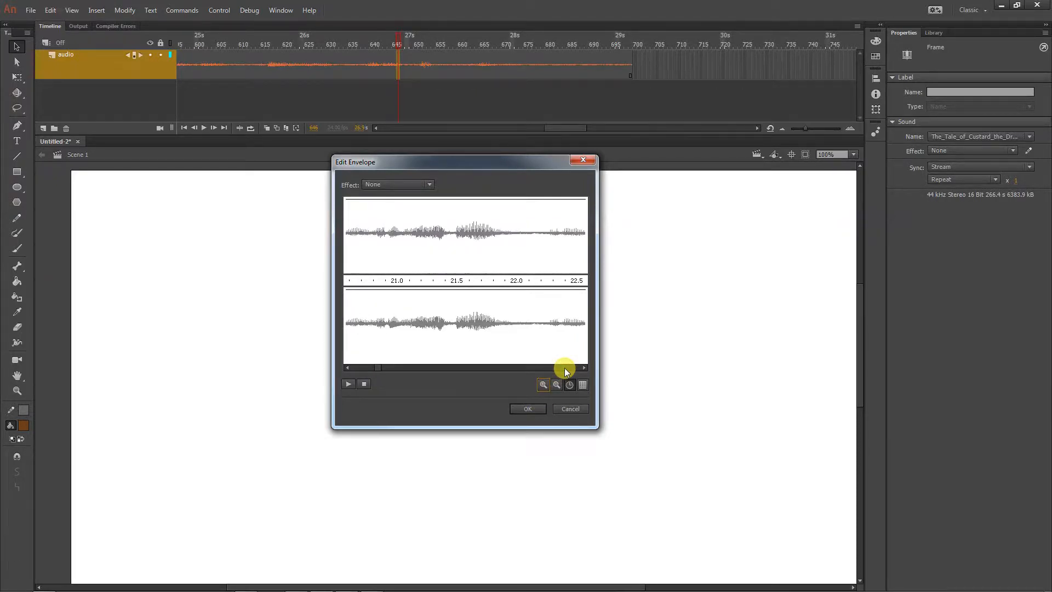
click(564, 367)
click(564, 368)
click(564, 368)
click(565, 367)
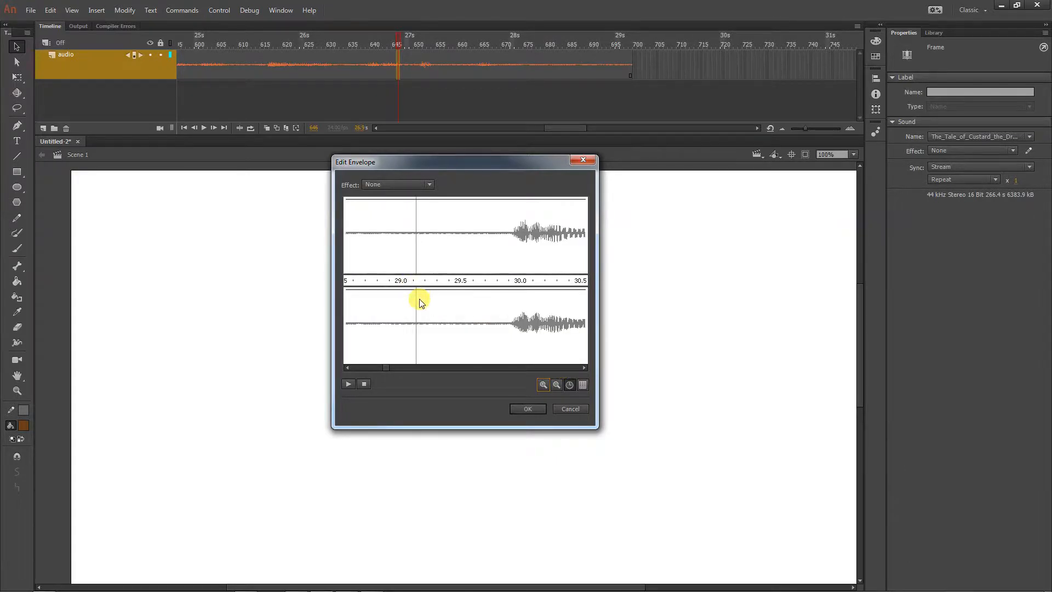
click(625, 58)
click(348, 366)
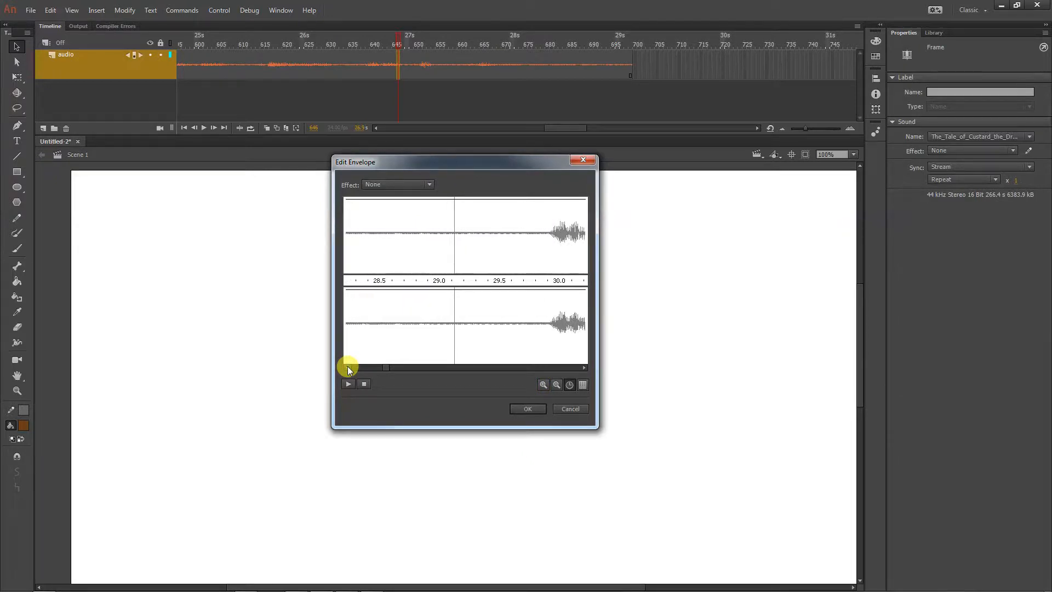
click(348, 366)
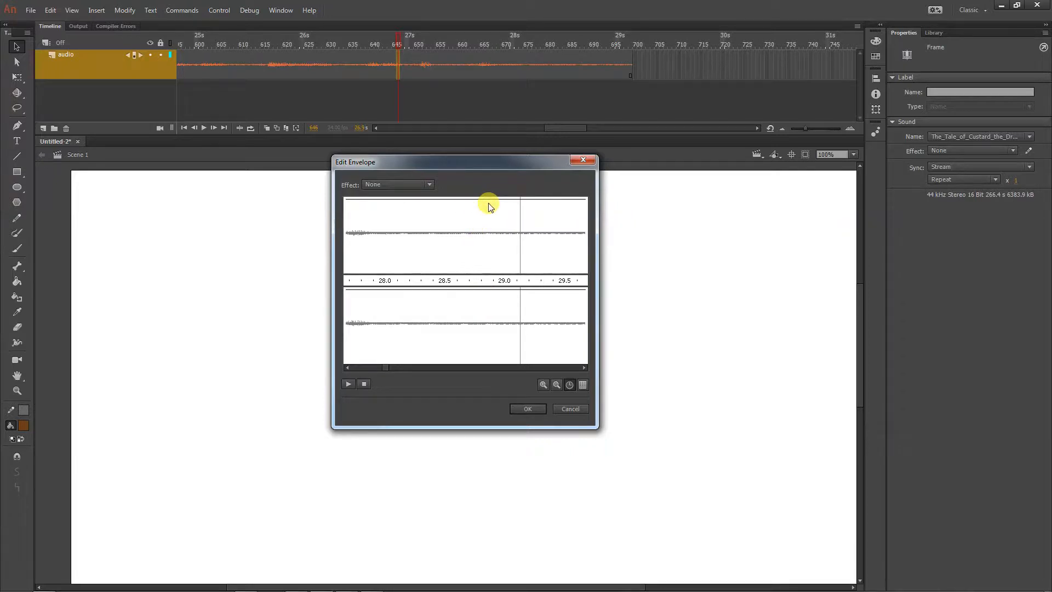
Add envelope points at about 28.6 and 29.1 seconds and lower the second one to silence in both channels
click(454, 199)
click(511, 200)
drag(512, 199, 514, 373)
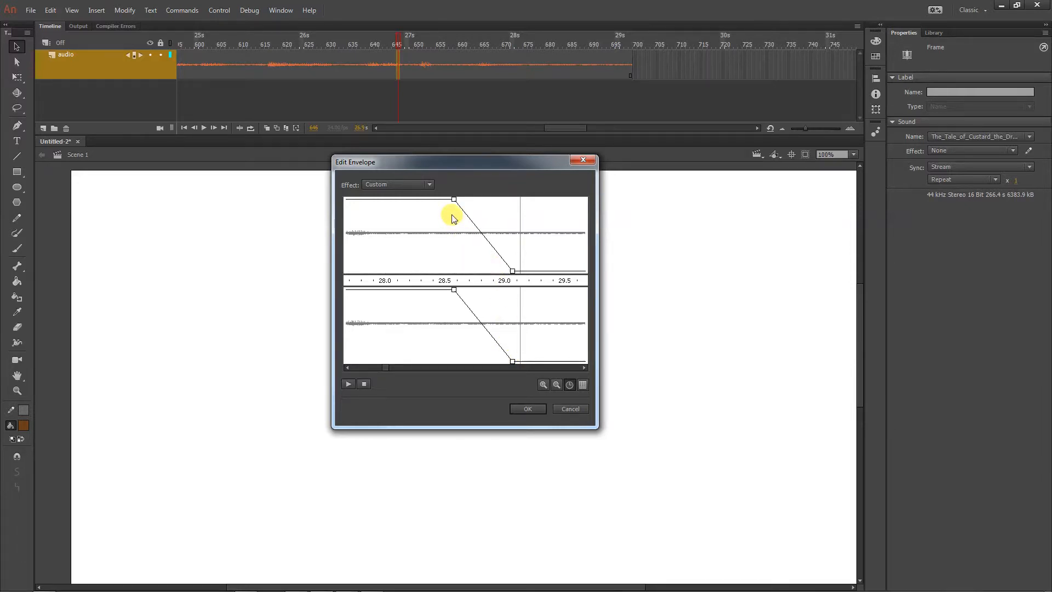
Fine-tune the fade-out's end point at about 29.1 seconds near zero volume in both channels and apply the envelope
mouse_move(507, 268)
mouse_down()
mouse_move(498, 269)
mouse_move(512, 272)
mouse_up()
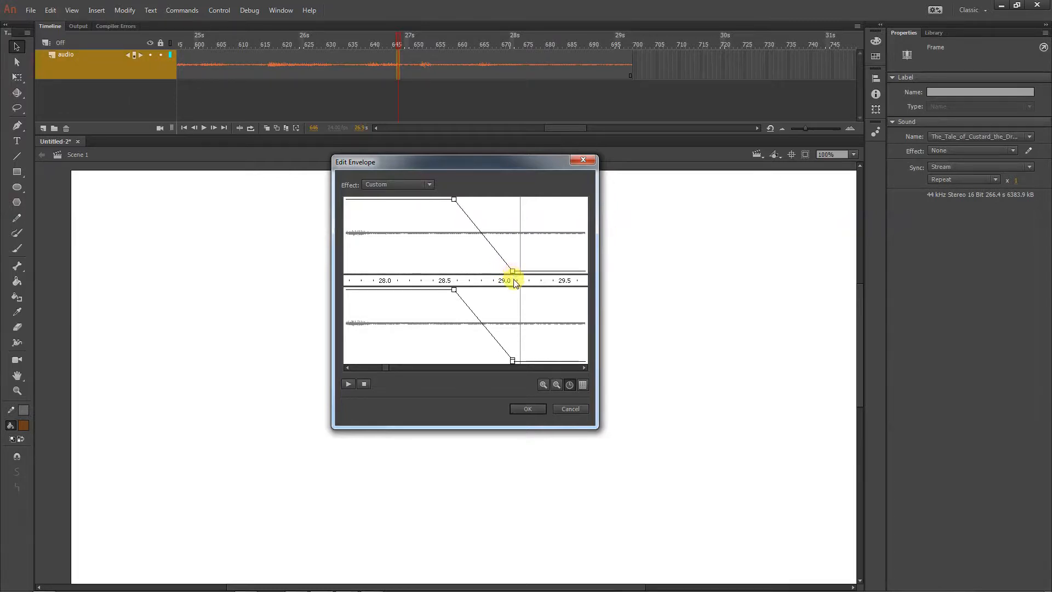
click(513, 271)
drag(505, 272, 489, 269)
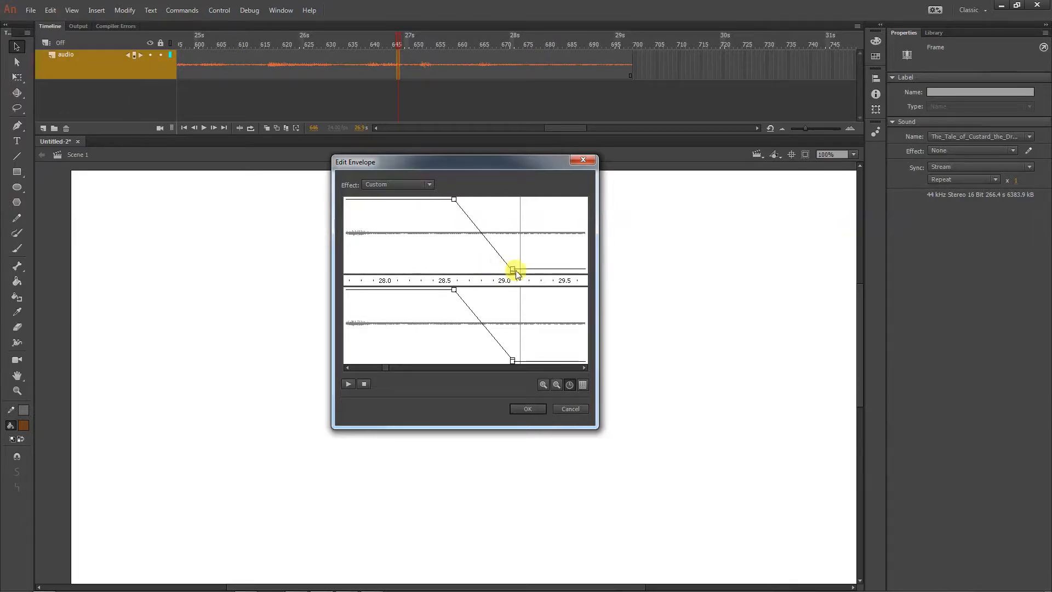
key(ctrl+z)
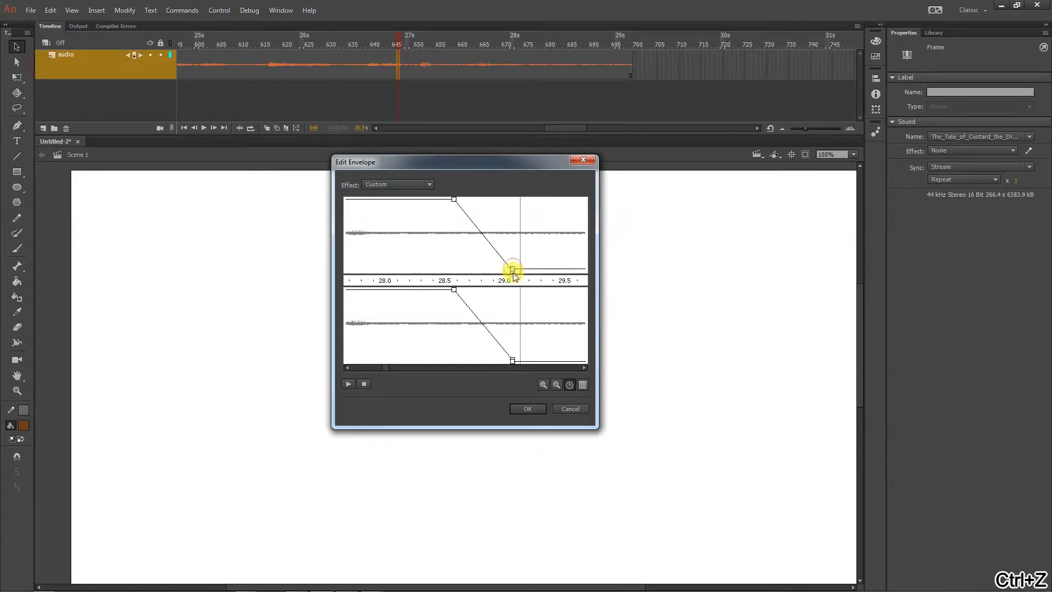
click(512, 269)
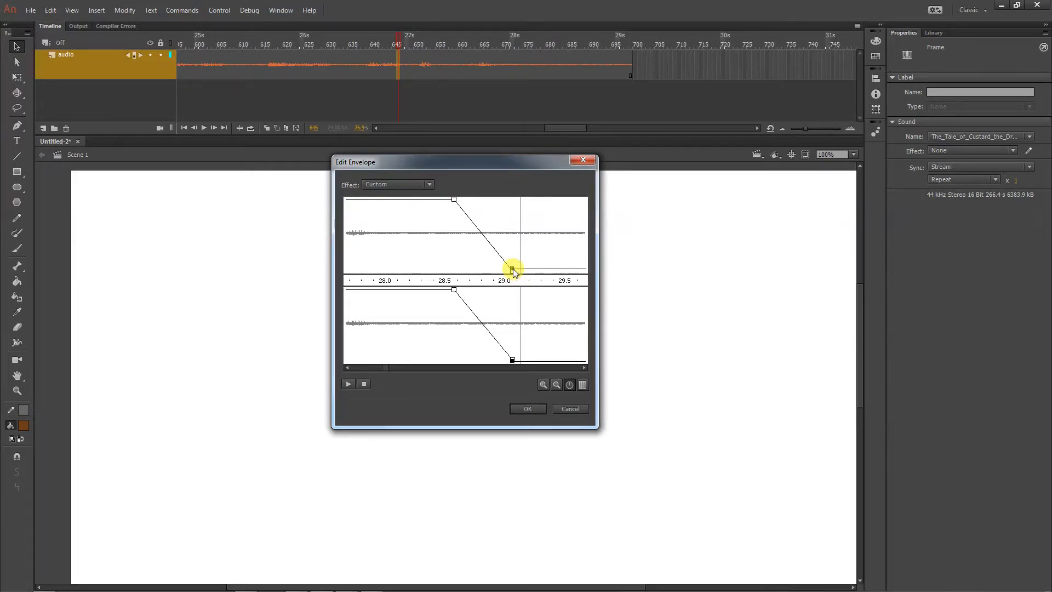
drag(514, 268, 799, 298)
mouse_move(512, 271)
mouse_down()
mouse_move(510, 252)
mouse_move(491, 265)
mouse_move(517, 275)
mouse_move(501, 272)
mouse_move(510, 237)
mouse_move(513, 281)
mouse_up()
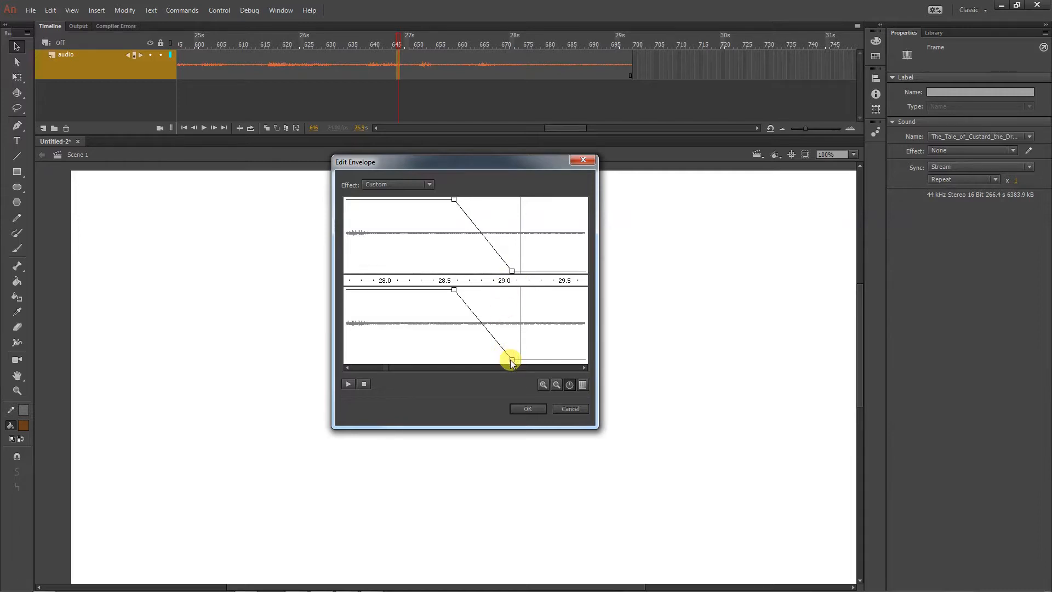
click(521, 407)
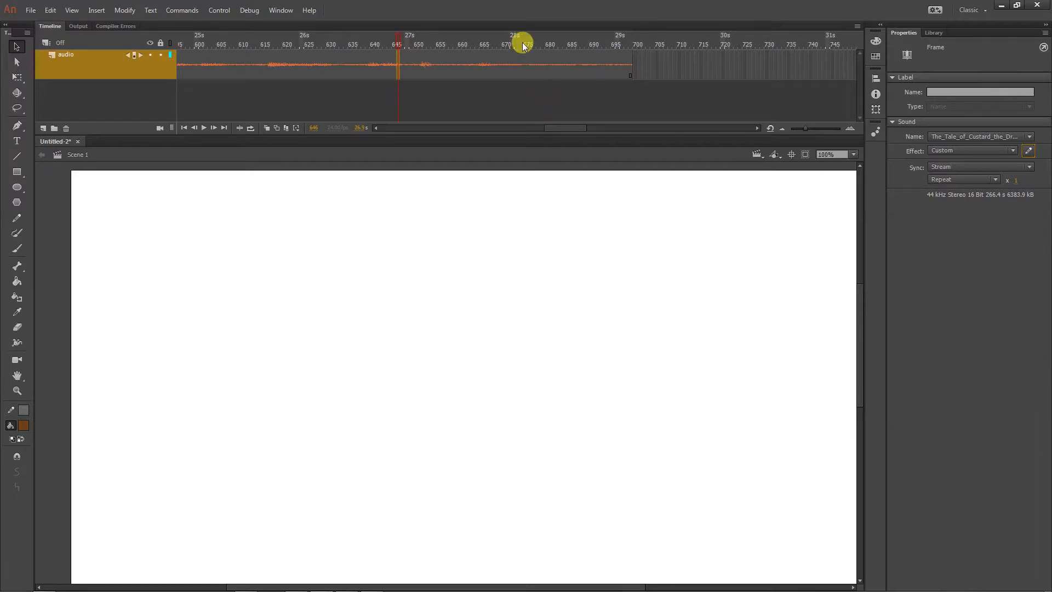
Dismiss the reopened envelope editor and play the timeline from around frame 645 to hear the fade-out
key(Return)
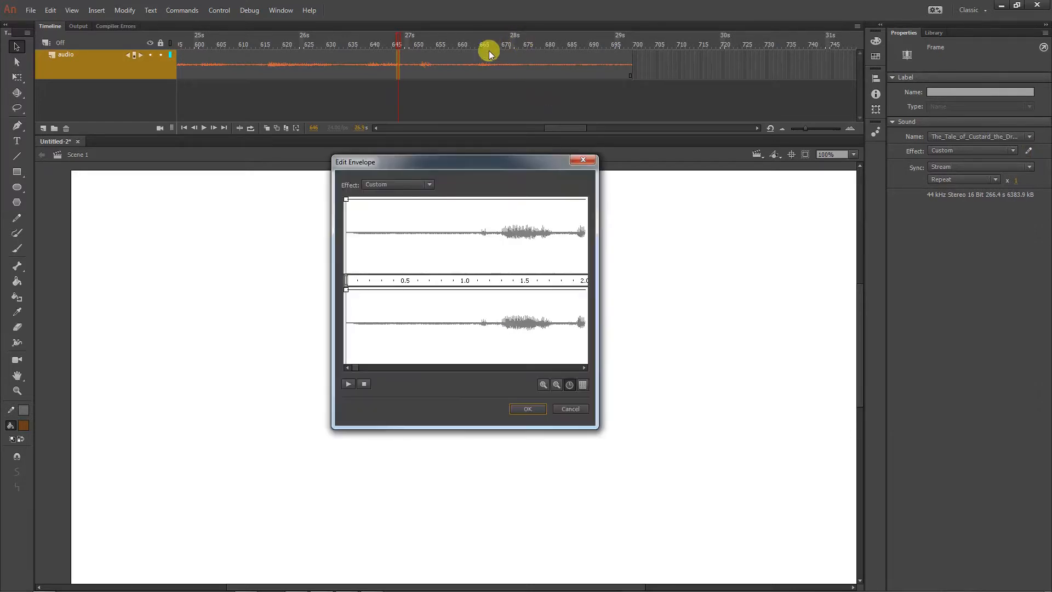
click(568, 410)
click(396, 41)
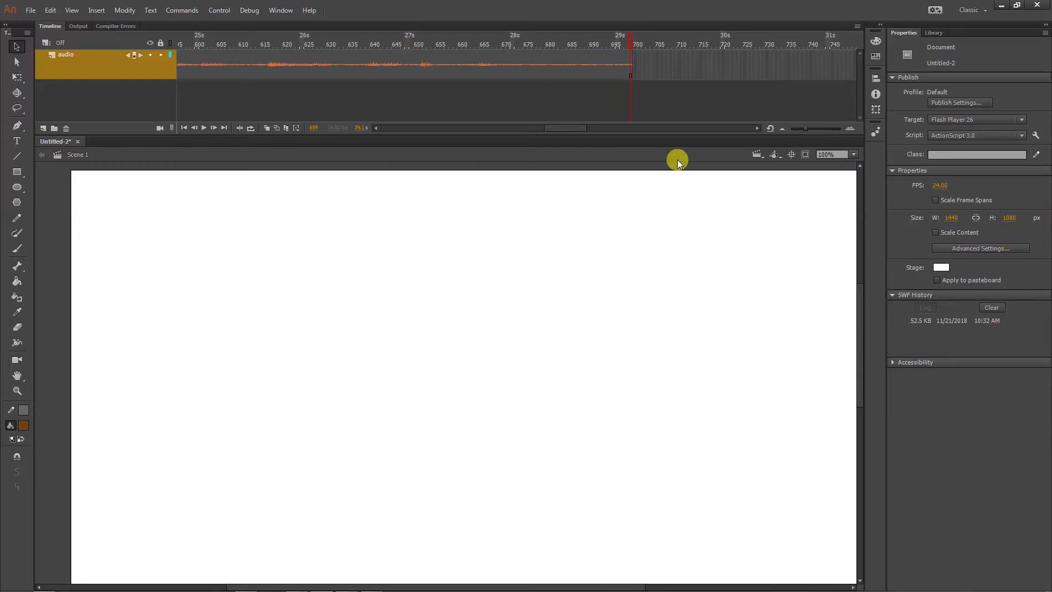
Lengthen the fade-out by moving its start point to about 28.1 seconds in both channels, check the envelope's beginning, and apply it
click(565, 66)
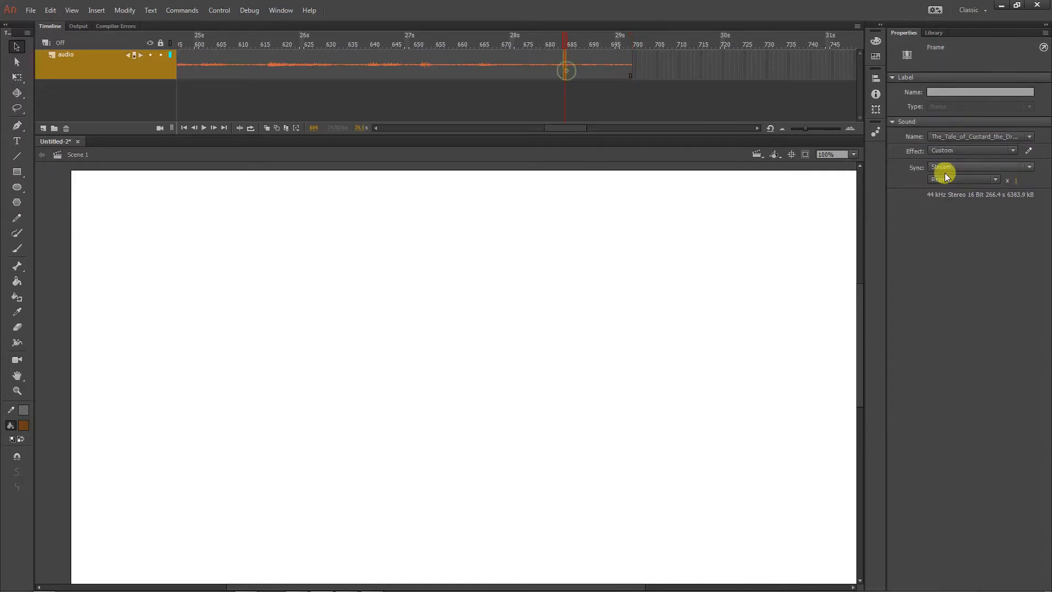
click(1030, 153)
click(536, 368)
click(536, 368)
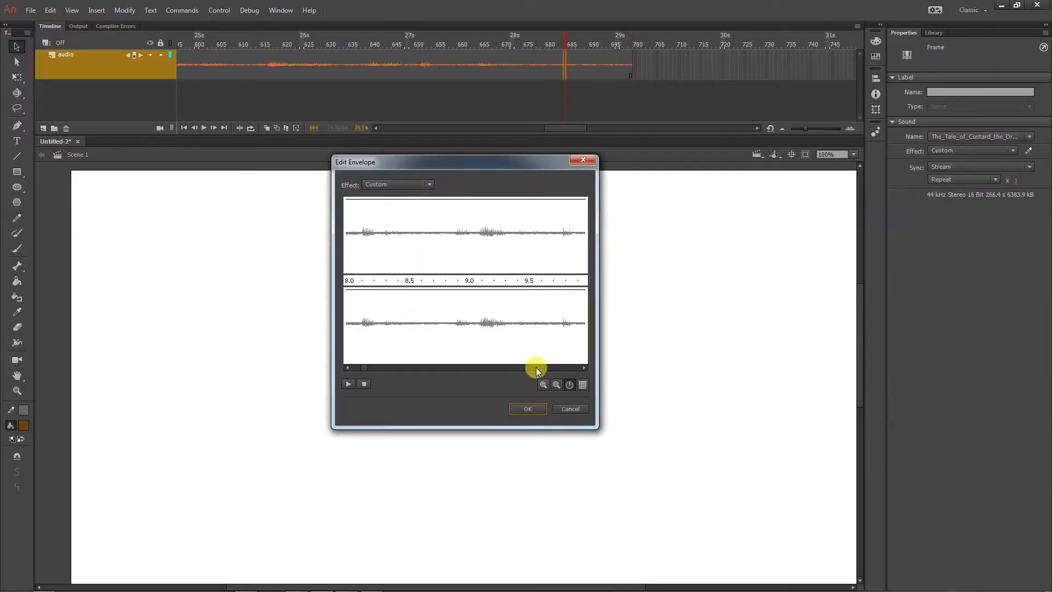
click(535, 367)
click(536, 367)
click(536, 367)
click(536, 367)
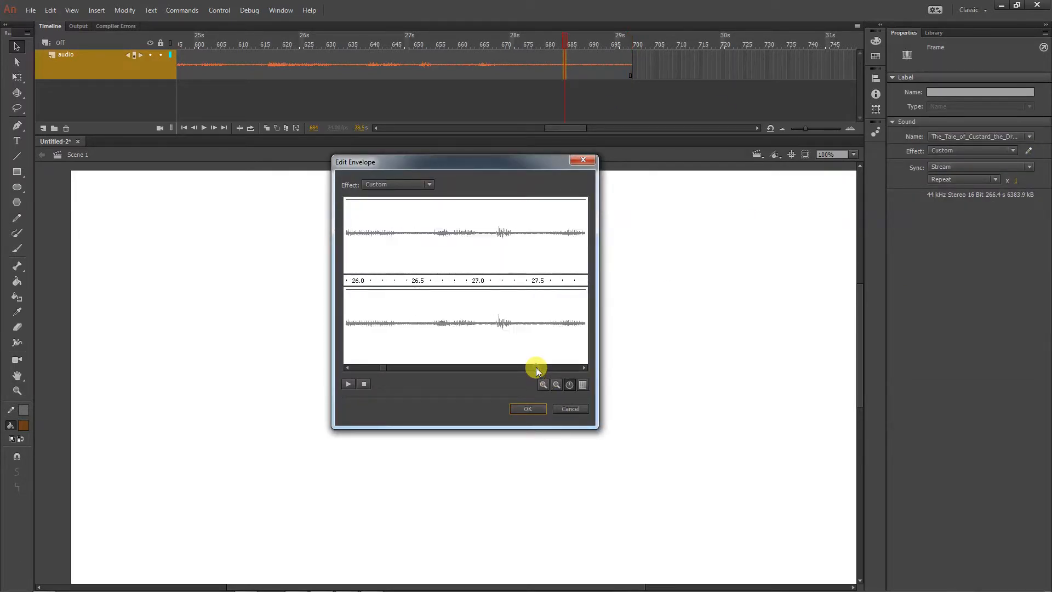
click(536, 367)
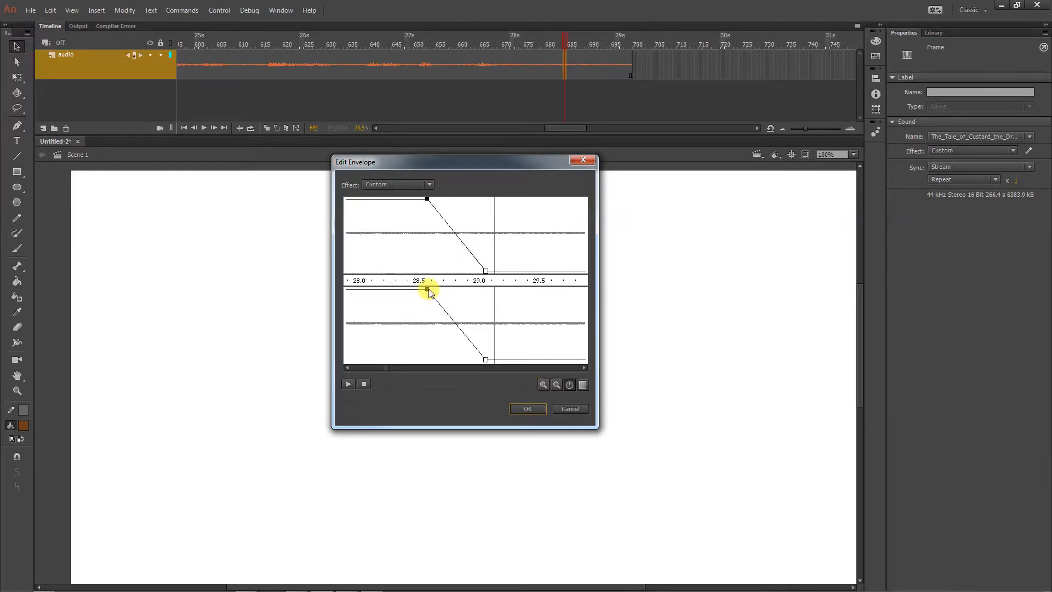
drag(429, 290, 370, 287)
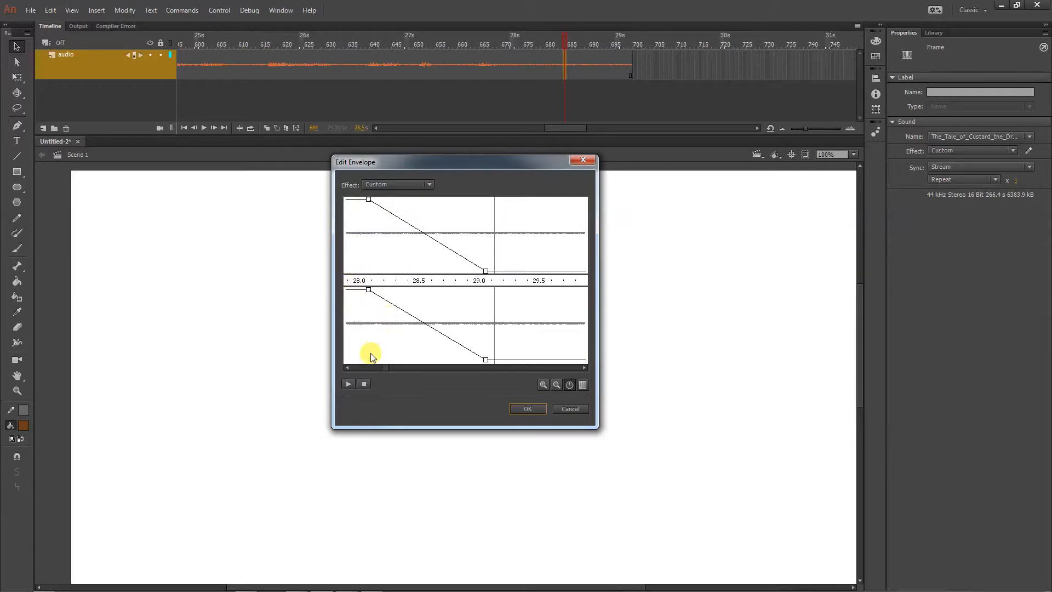
drag(385, 366, 330, 365)
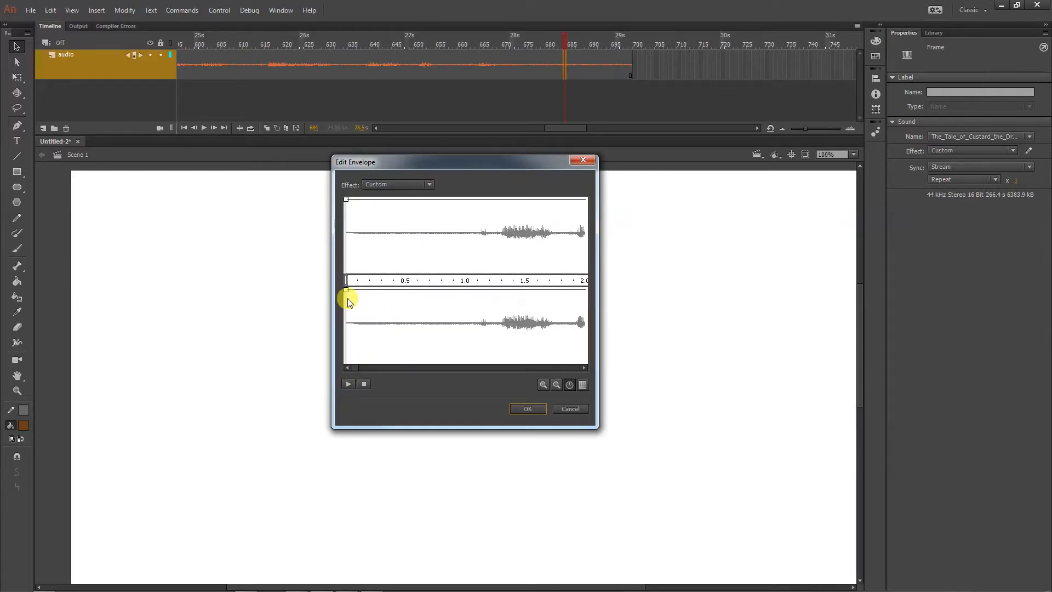
click(528, 409)
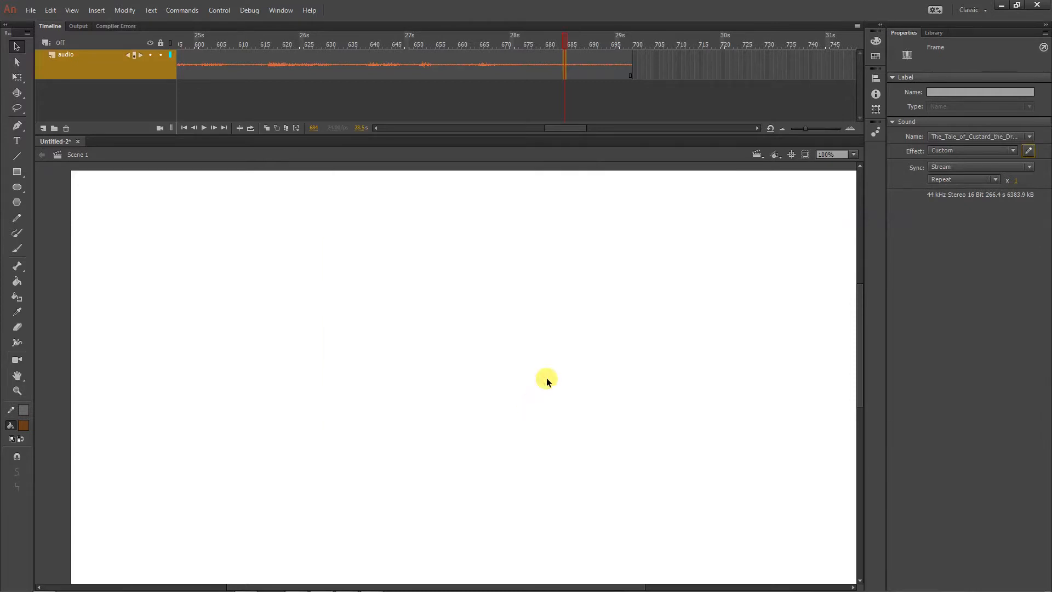
Play the timeline from around frame 670 to hear the adjusted fade-out and review the audio layer's waveform
click(502, 36)
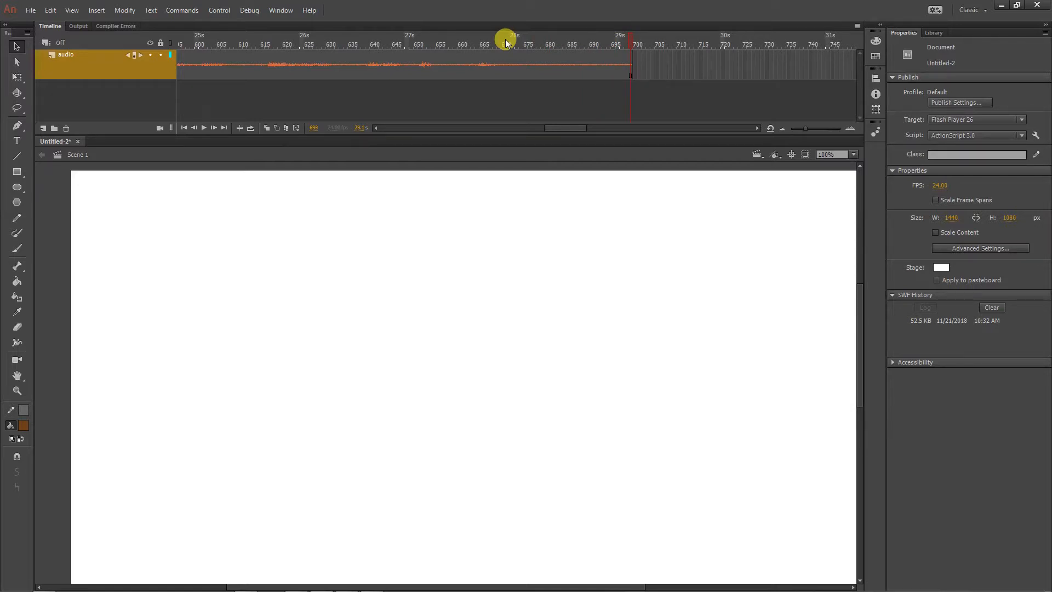
click(507, 72)
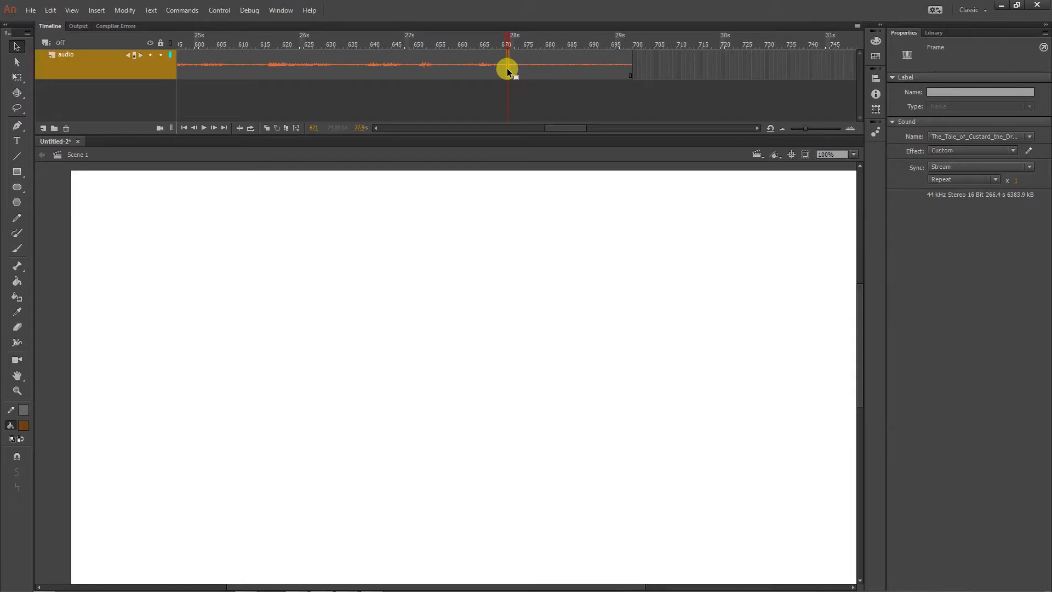
drag(557, 128, 354, 130)
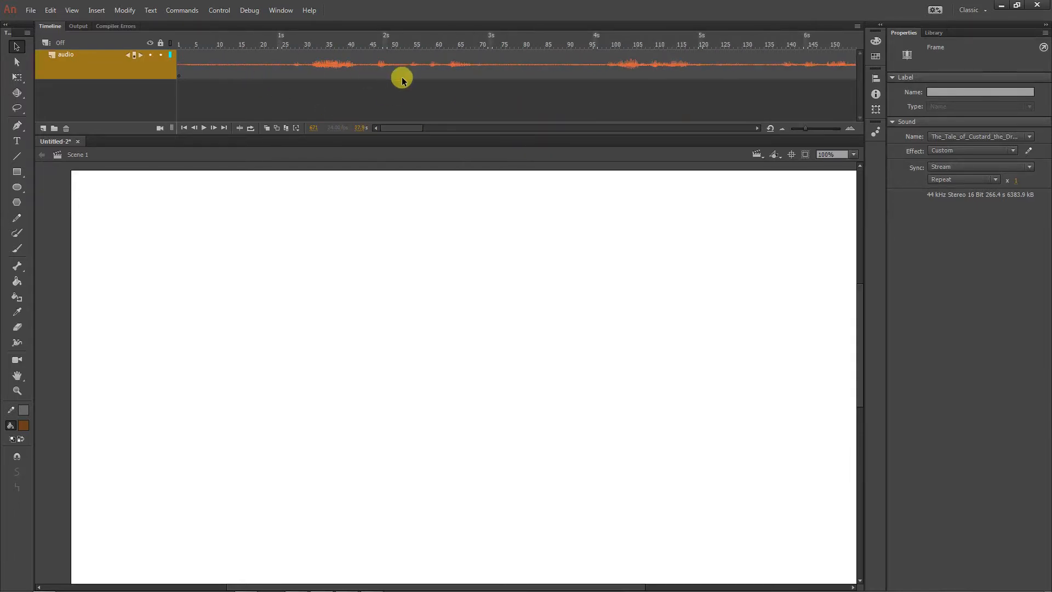
drag(396, 127, 571, 134)
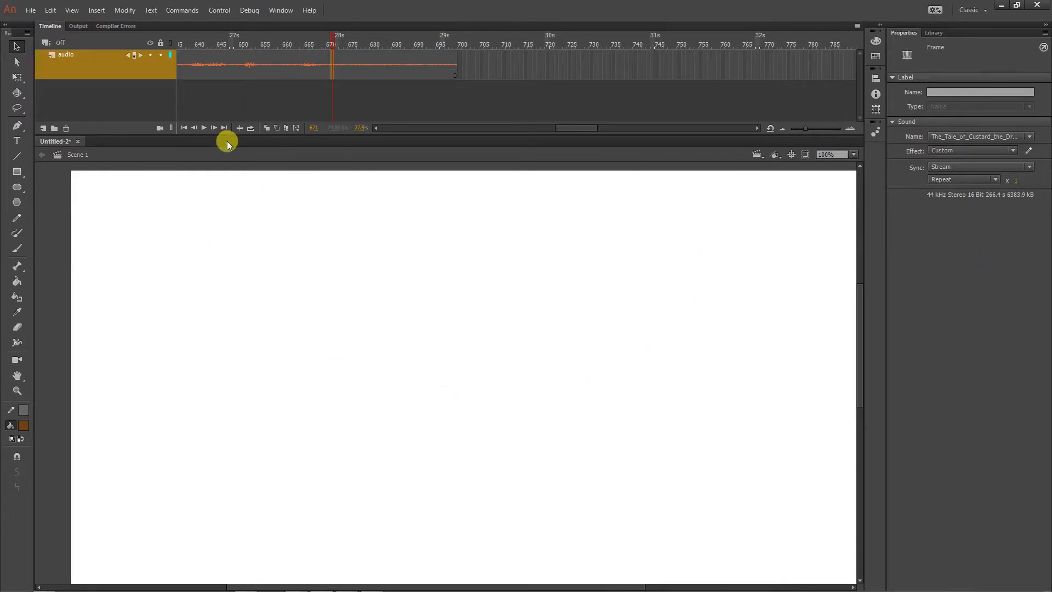
Save the Animate document in the homework05 folder, named with the author's surname followed by "Final"
key(ctrl+s)
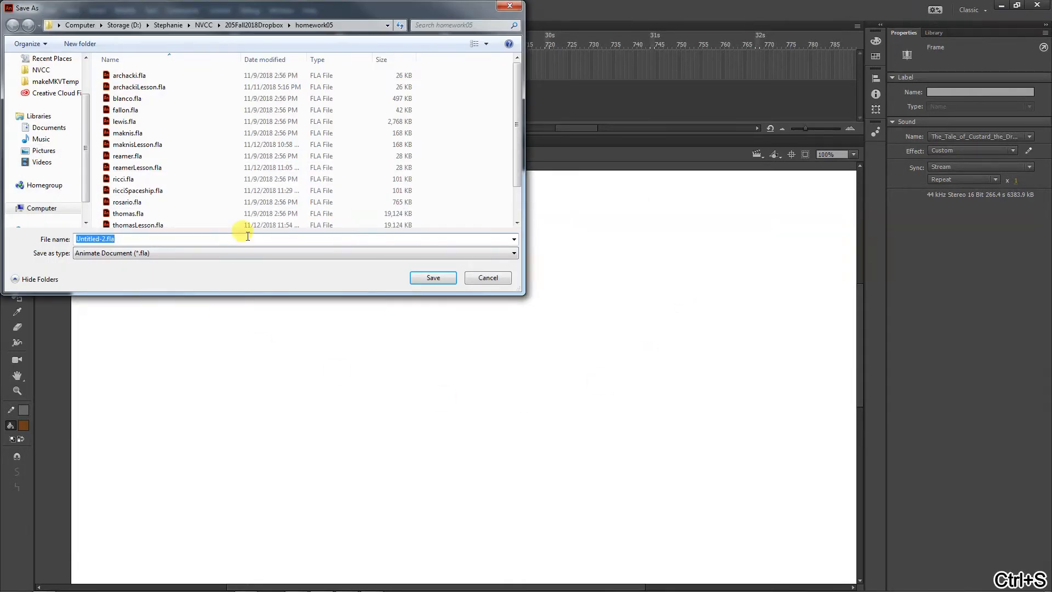
text(myMidt)
key(BackSpace)
key(BackSpace)
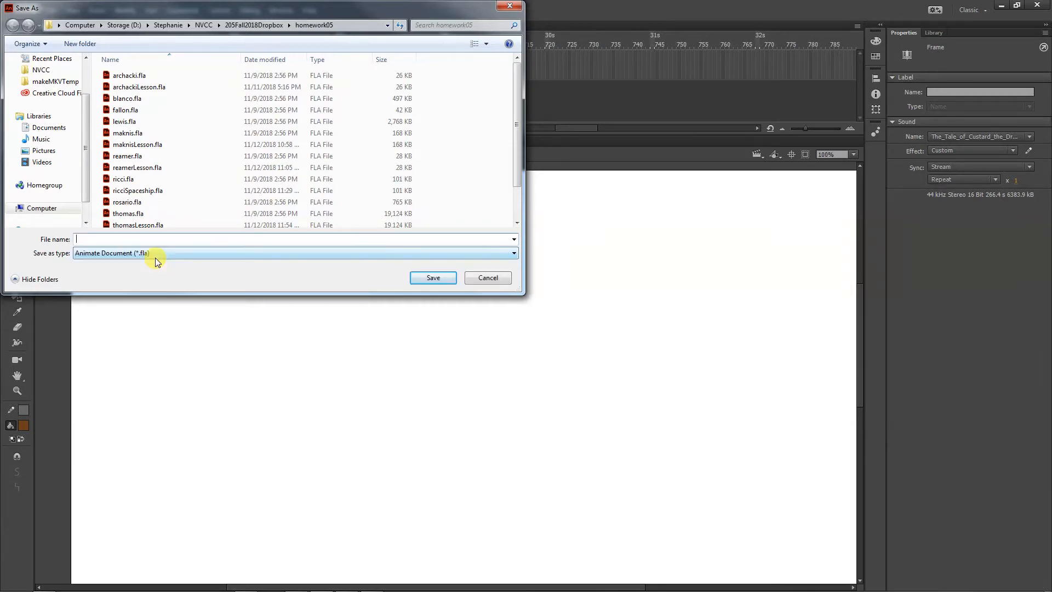
text(benvenutoFinal)
click(418, 277)
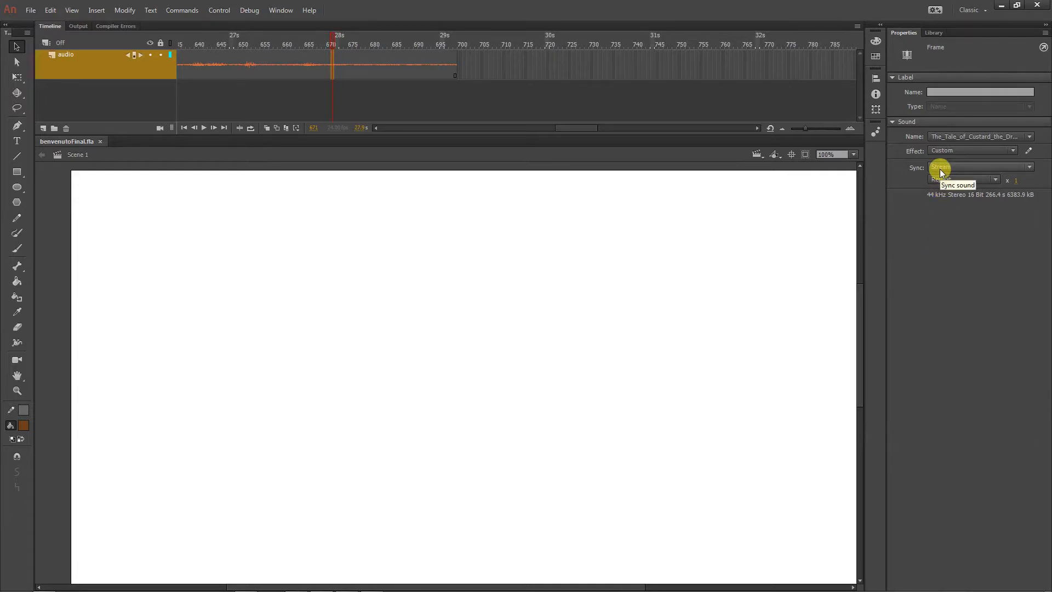
Check the library's sounds, switch to Windows Explorer and examine the files in 205Examples' myMidtermSetup folder, sorted by type
click(930, 32)
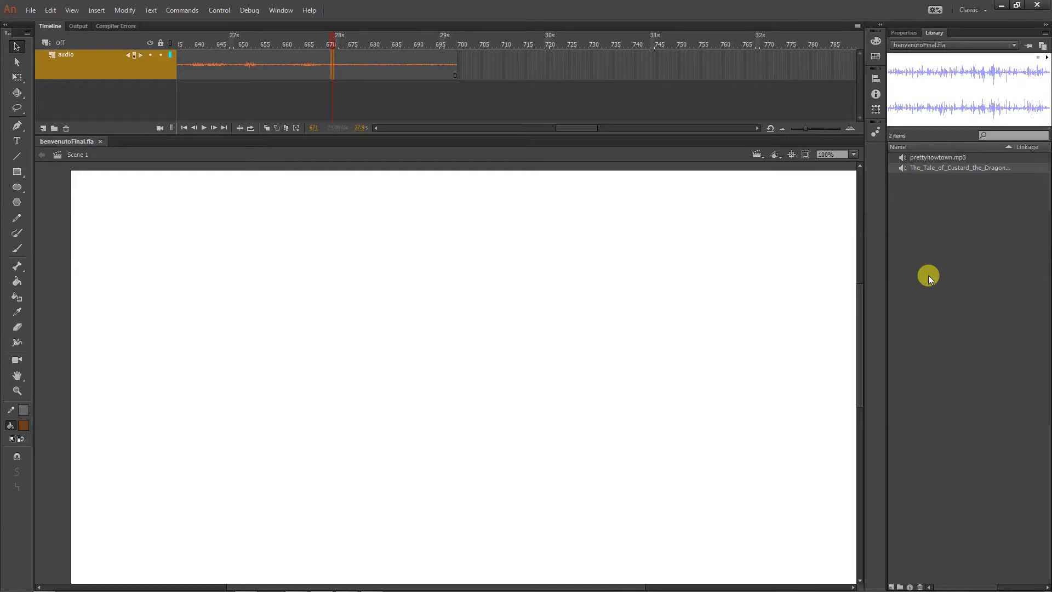
mouse_move(206, 588)
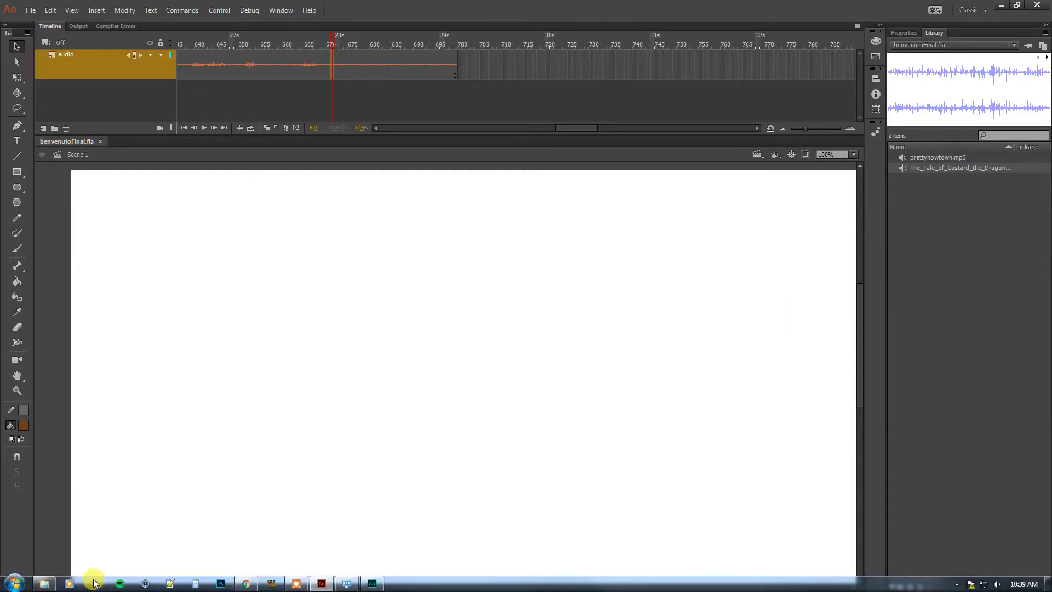
click(46, 587)
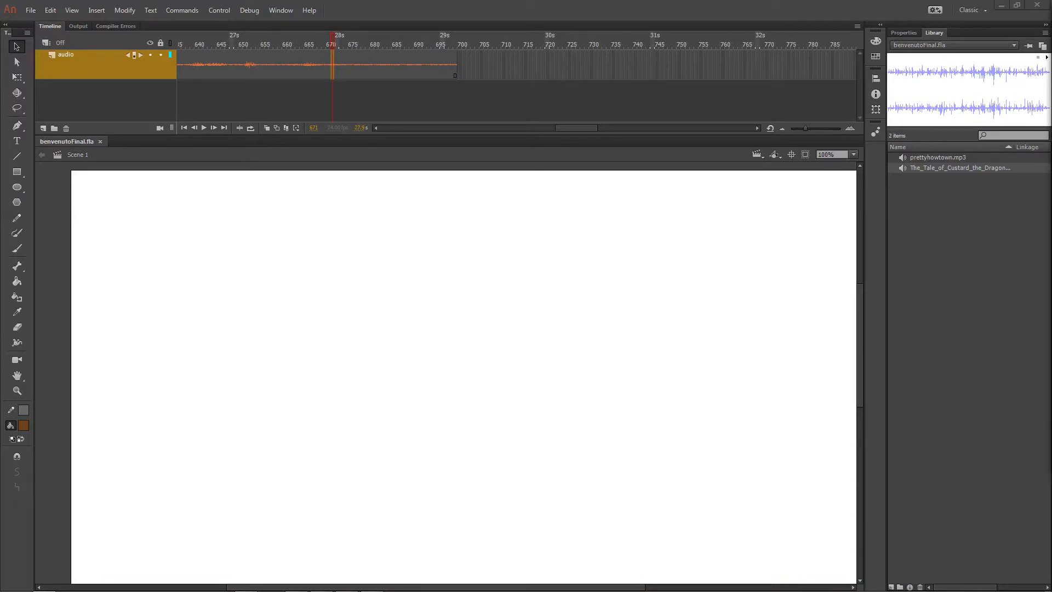
drag(623, 26, 413, 72)
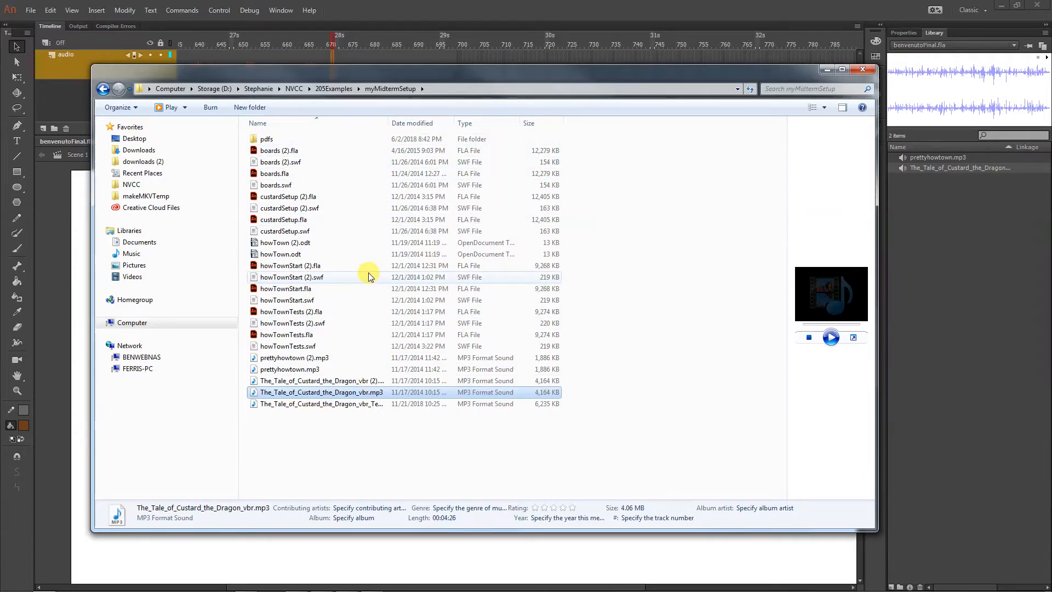
click(476, 124)
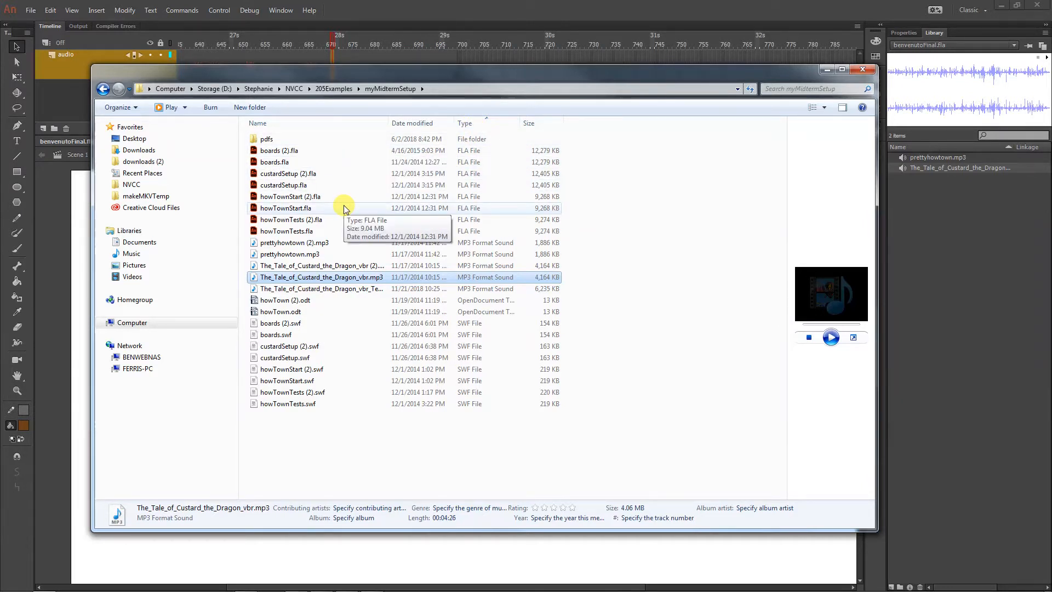
click(343, 89)
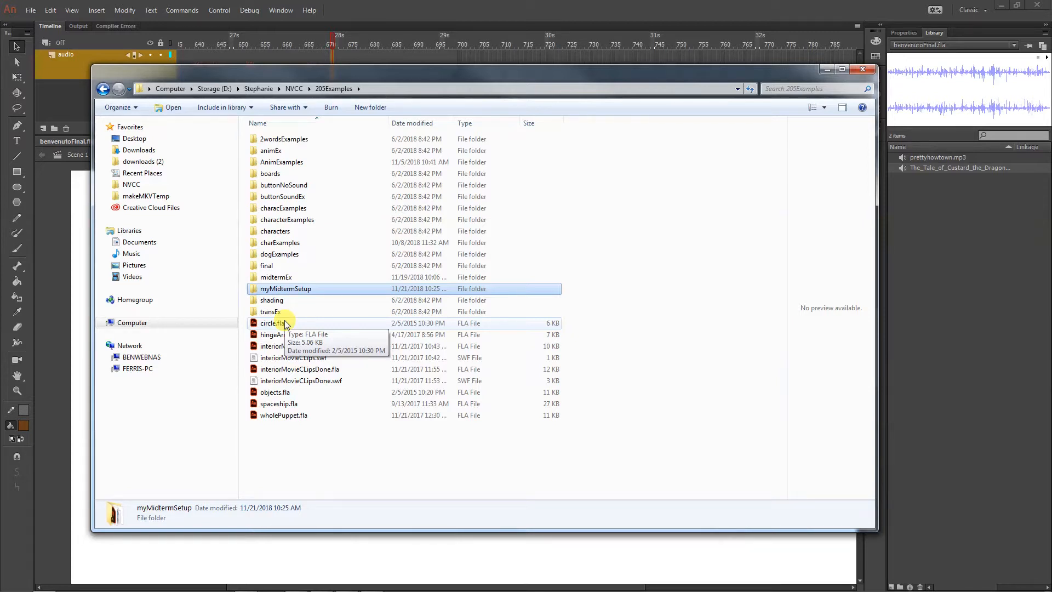
double_click(302, 289)
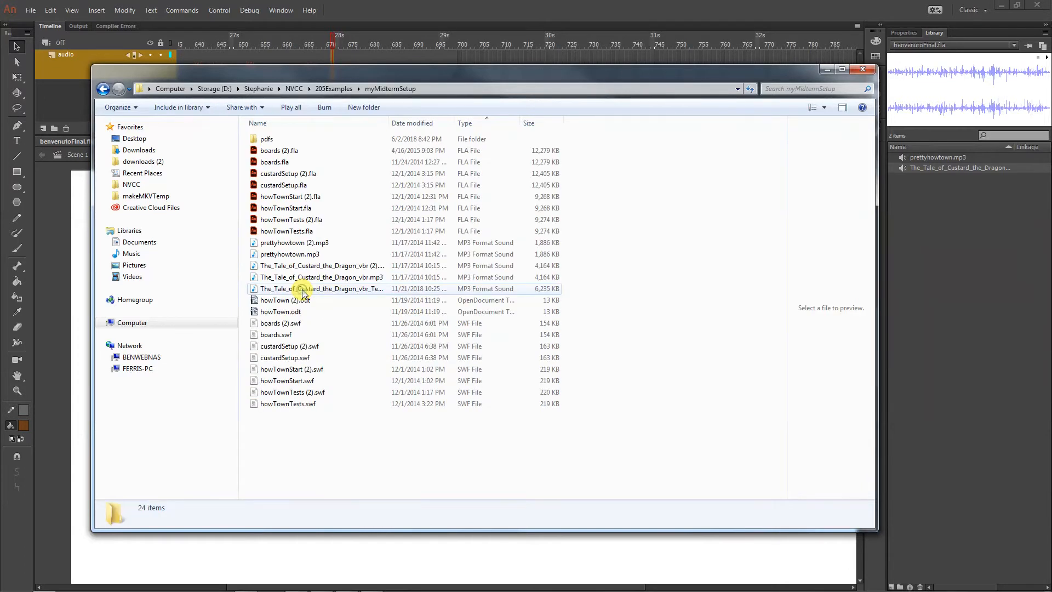
click(312, 150)
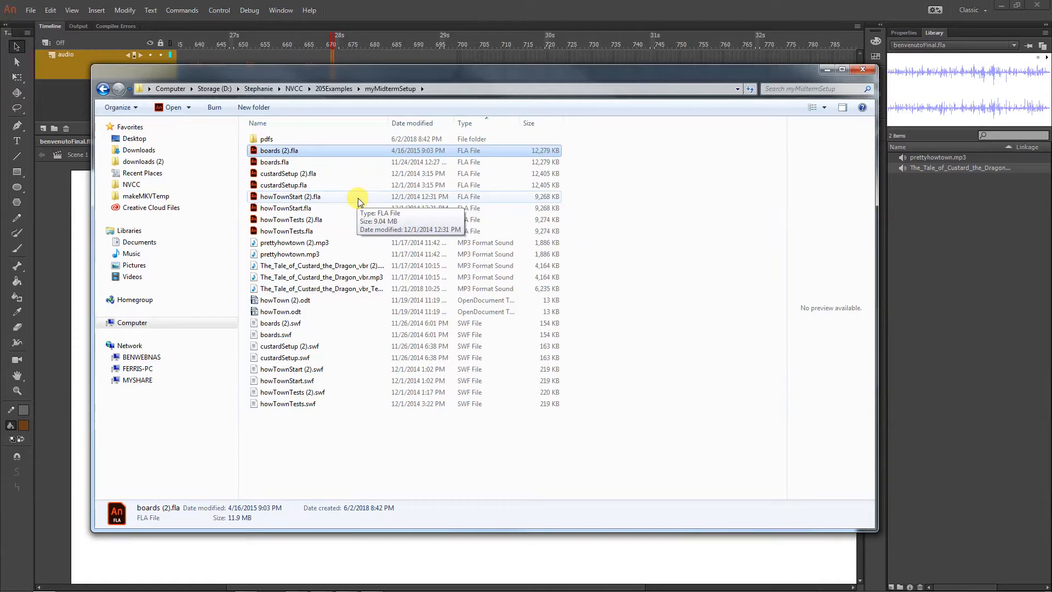
click(67, 115)
Save a copy of the document under the same file name in the NVCC > 205Examples > myMidtermSetup folder
click(35, 15)
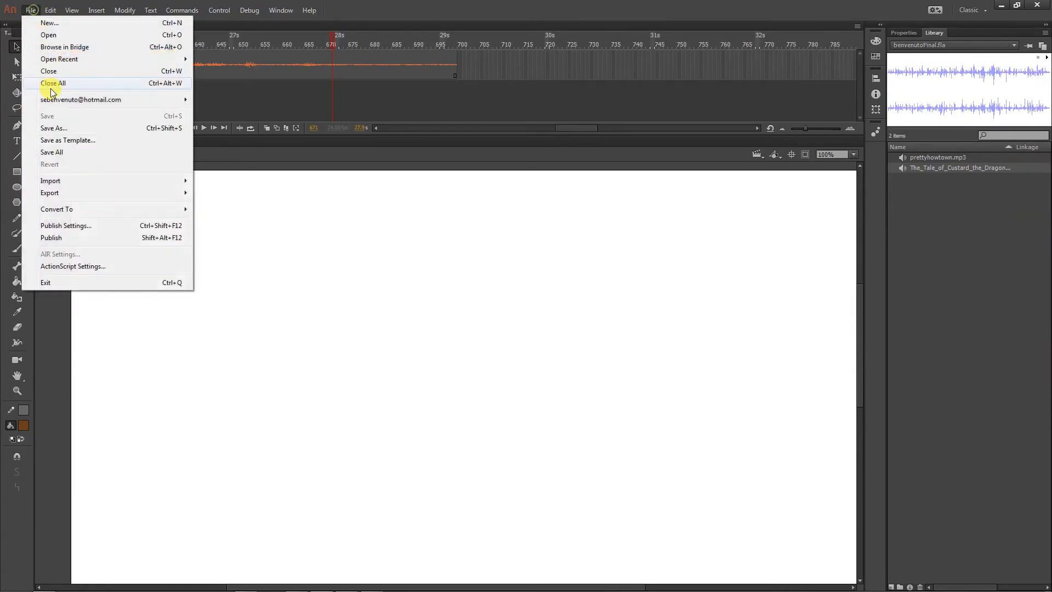
click(50, 129)
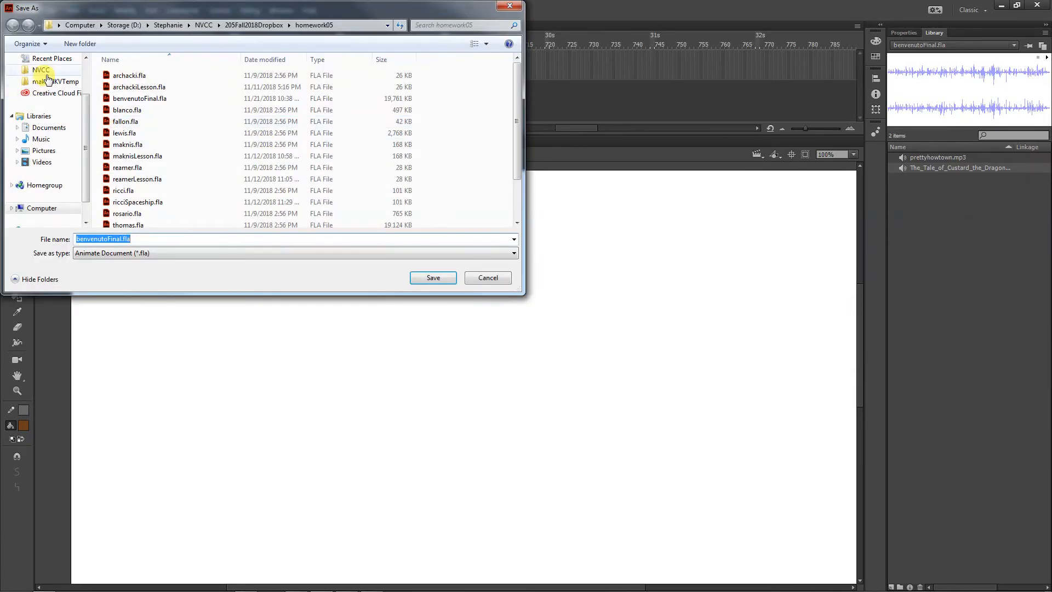
click(39, 70)
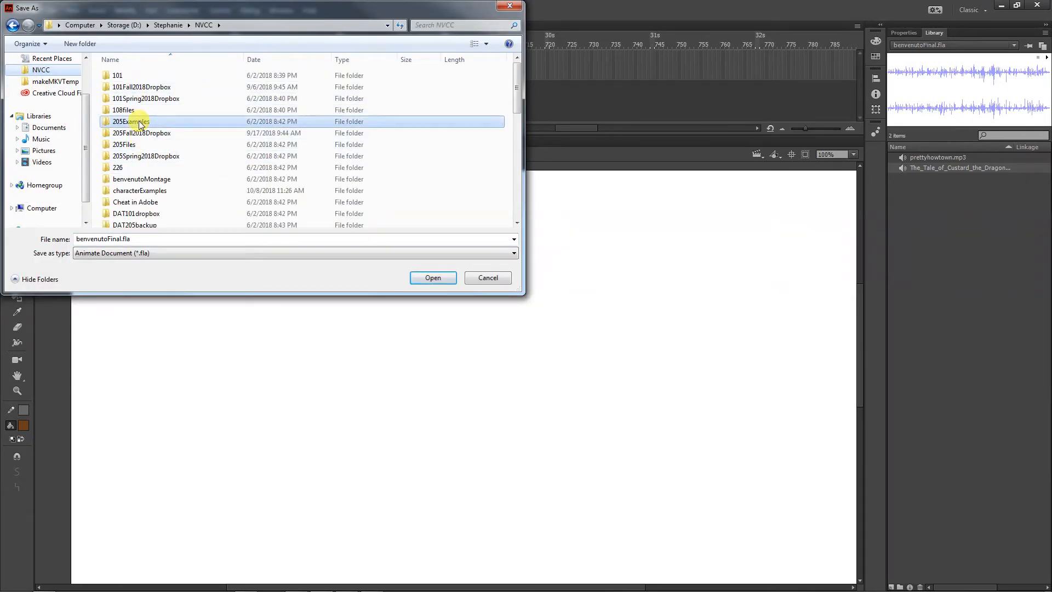
double_click(141, 121)
double_click(147, 221)
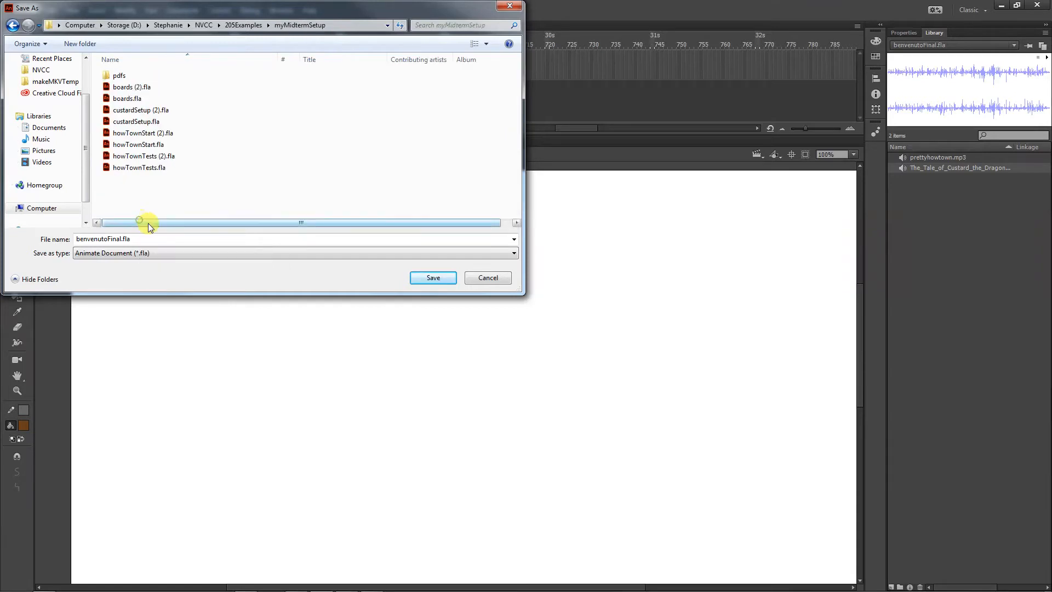
click(426, 278)
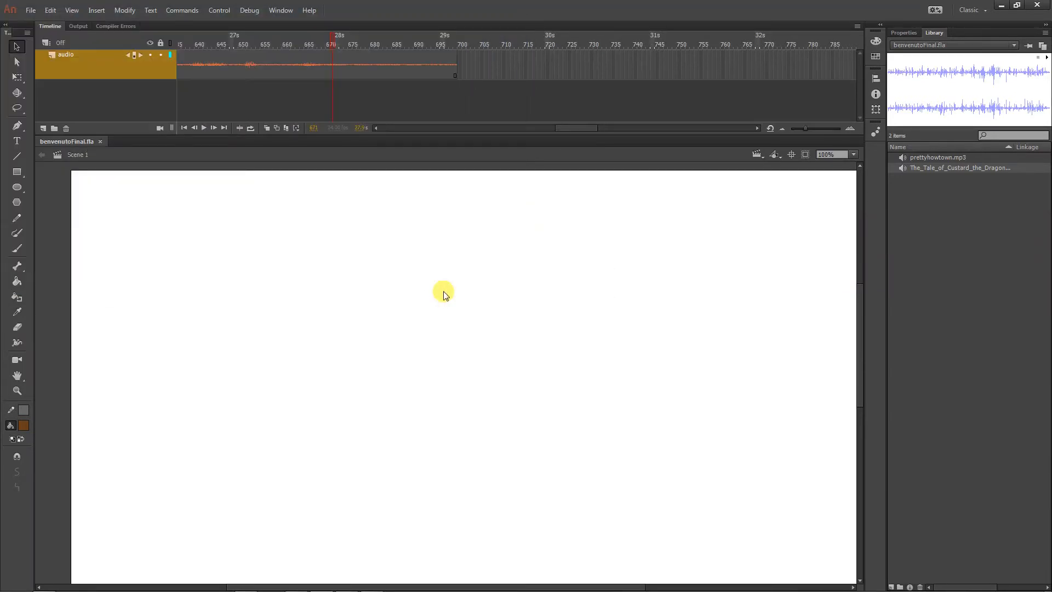
Test the movie to generate its SWF, close the preview, and check the SWF's file size in the myMidtermSetup folder
key(ctrl+Return)
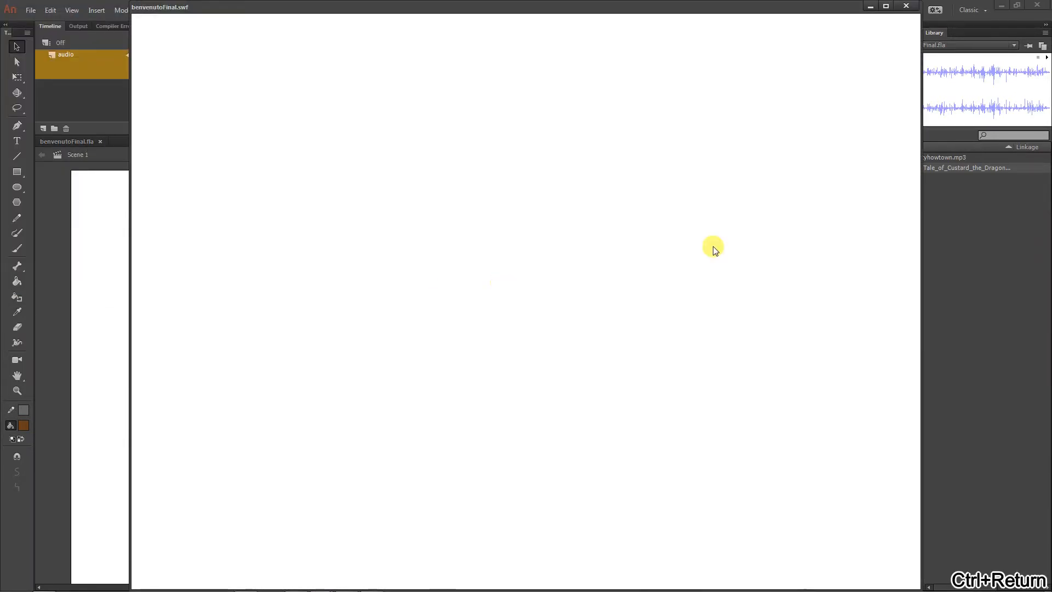
click(903, 8)
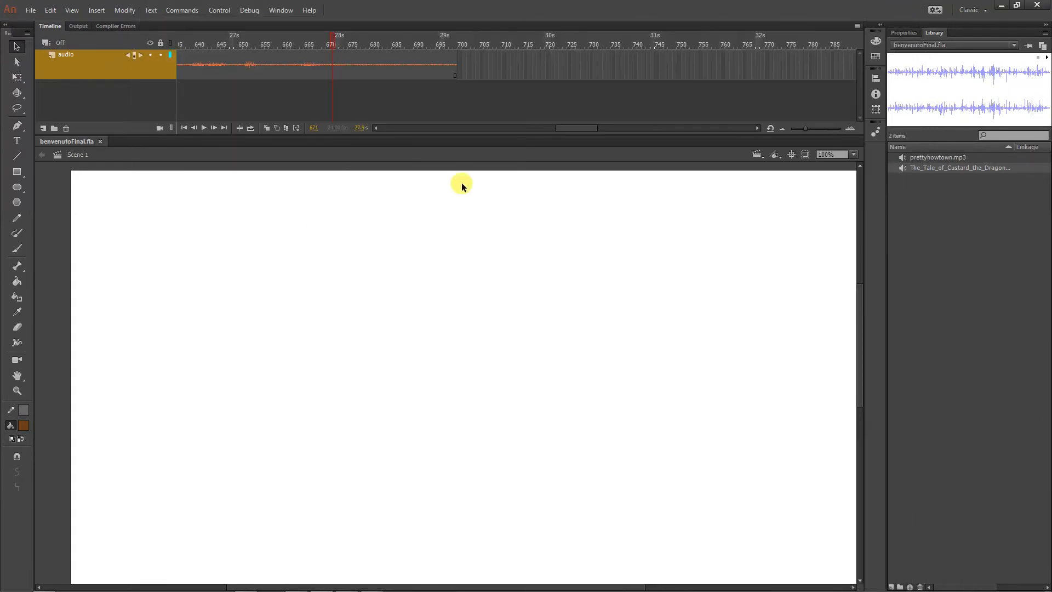
click(39, 584)
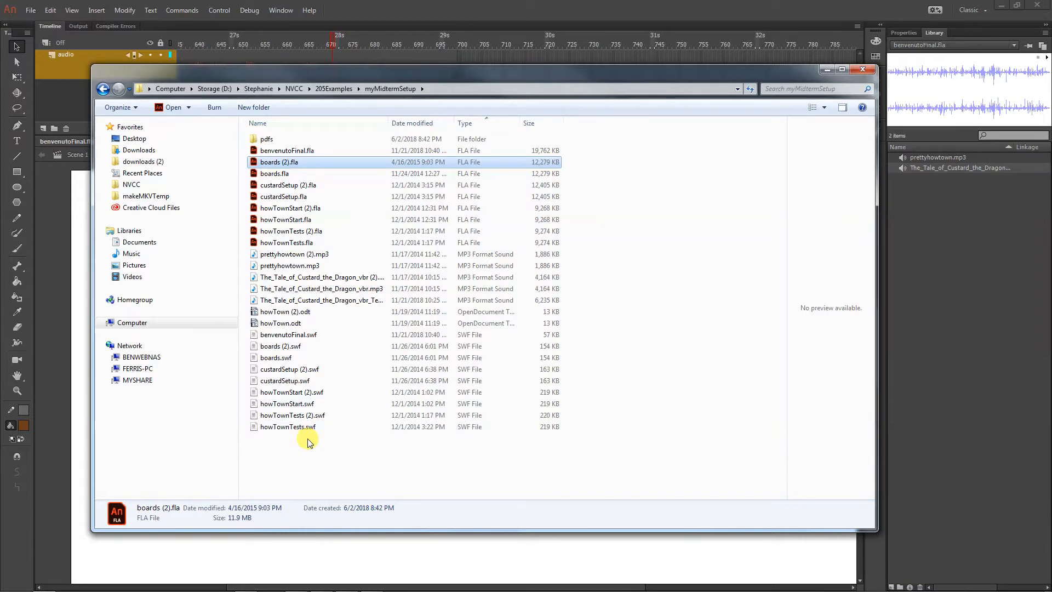
click(294, 334)
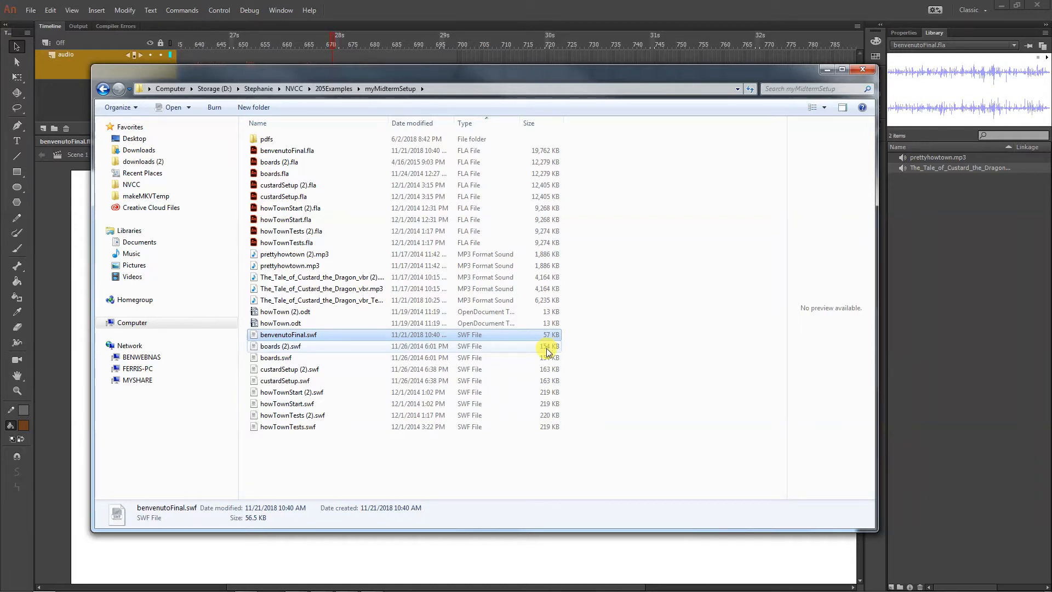
click(55, 294)
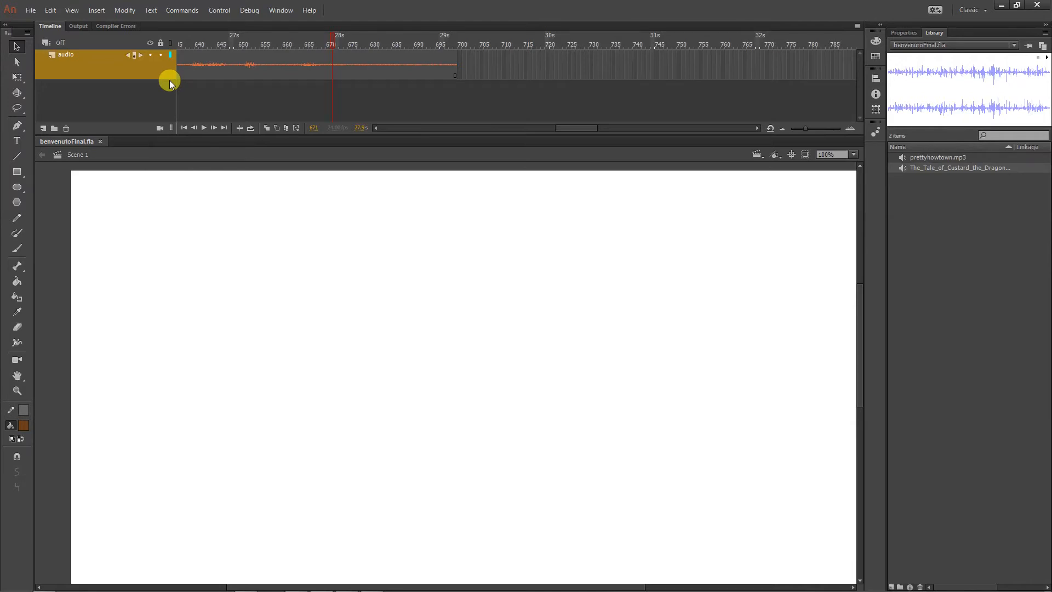
Turn off Include hidden layers in the Flash (.swf) publish settings
click(31, 10)
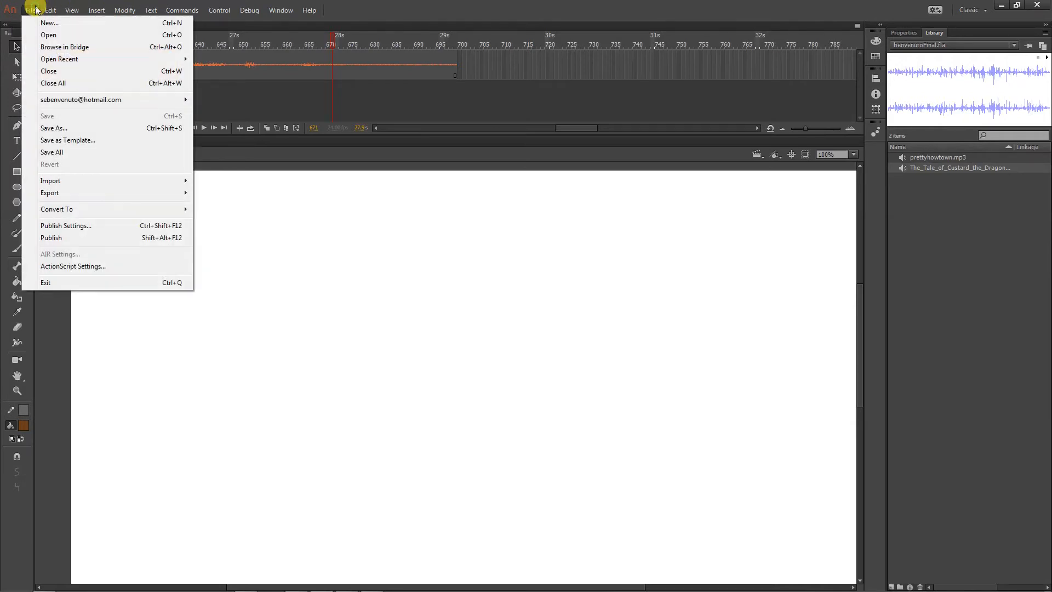
click(88, 226)
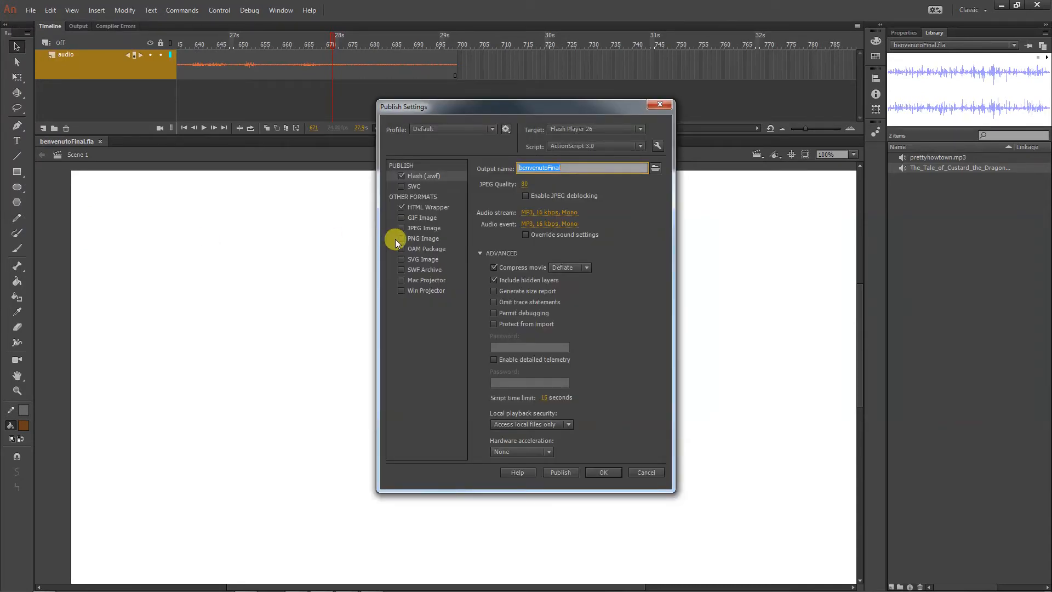
click(515, 282)
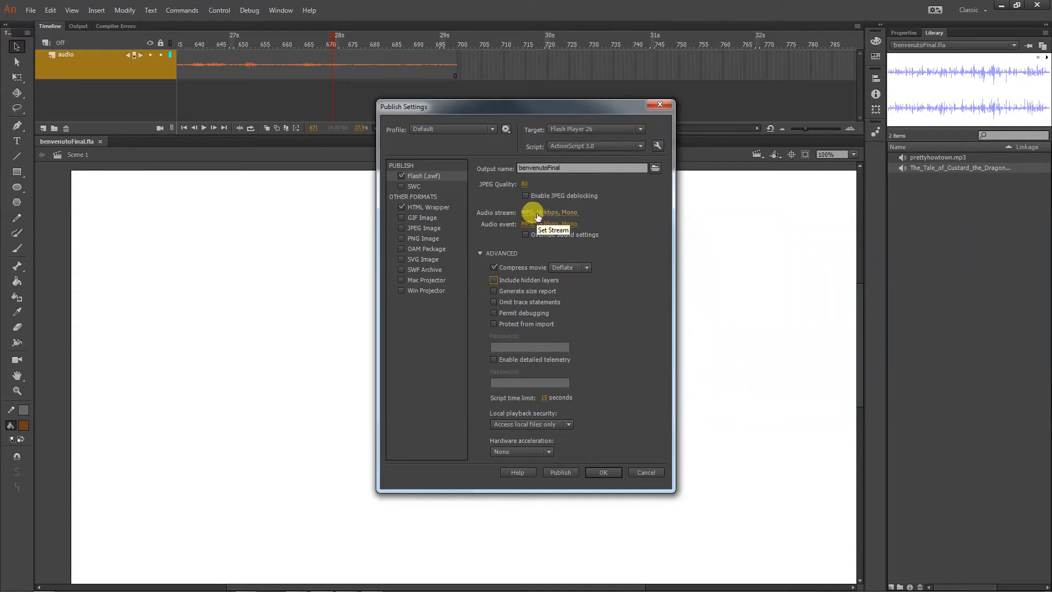
Set the publish settings' audio stream to MP3 at 128 kbps, mono, with Best quality, and accept the settings
click(563, 213)
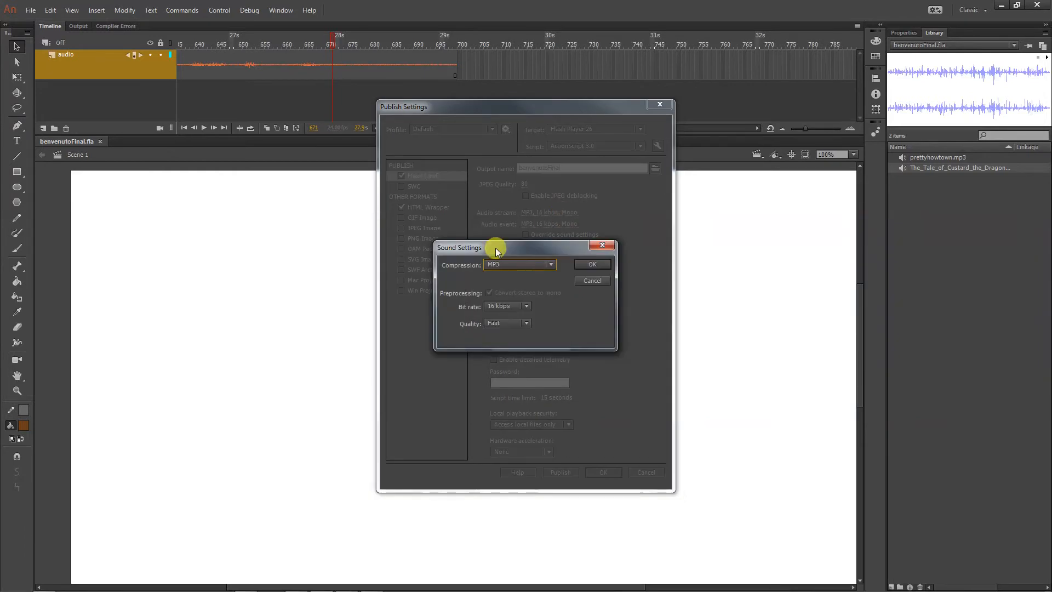
click(498, 307)
click(487, 437)
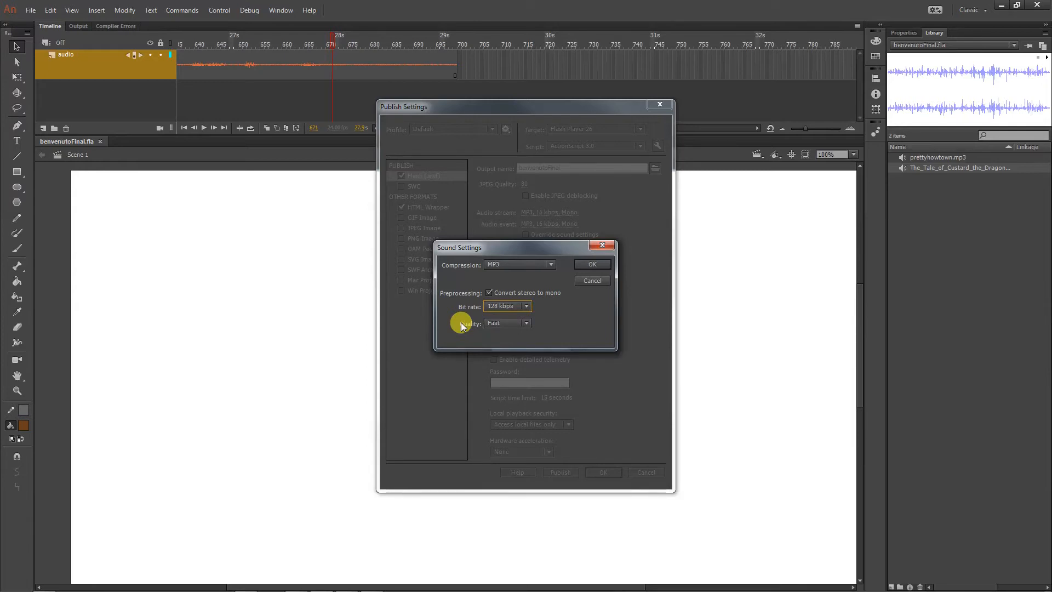
click(514, 294)
click(502, 323)
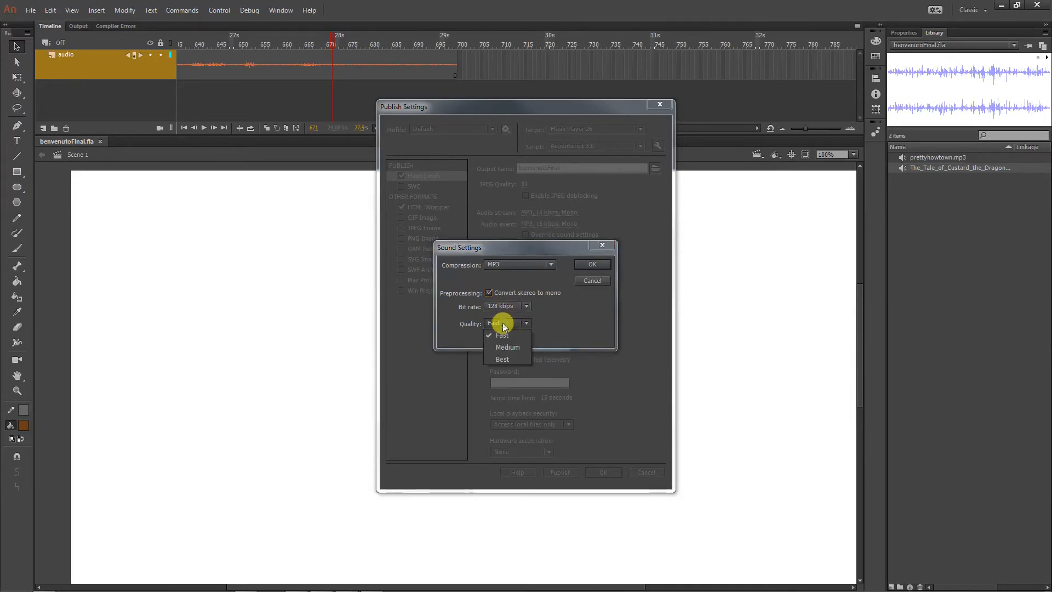
click(500, 356)
click(584, 266)
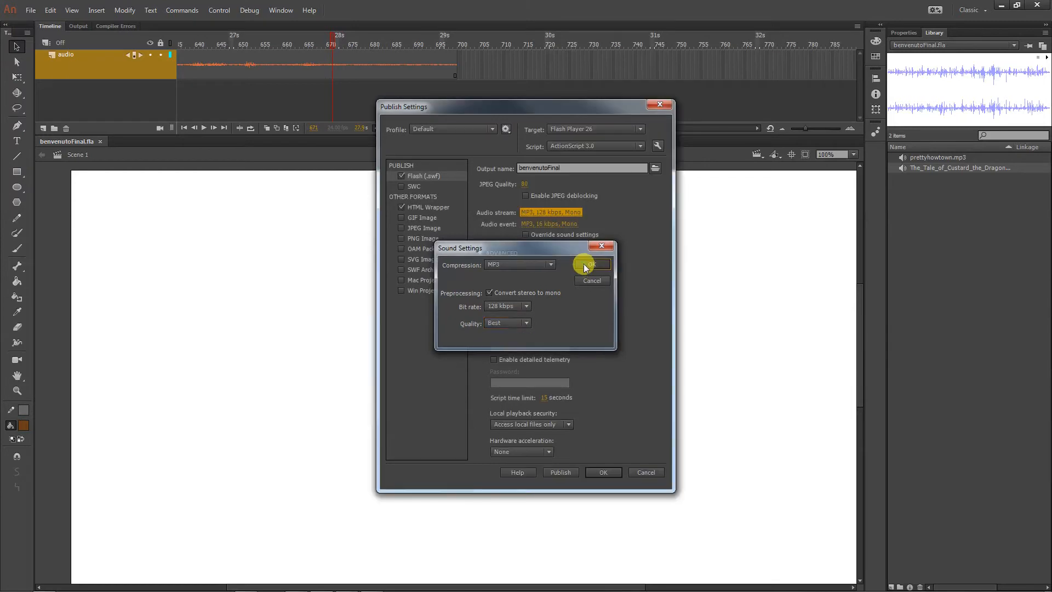
click(615, 473)
Test the movie to regenerate its SWF, and compare the benvenutoFinal SWF and FLA file sizes in the myMidtermSetup folder
key(ctrl+Return)
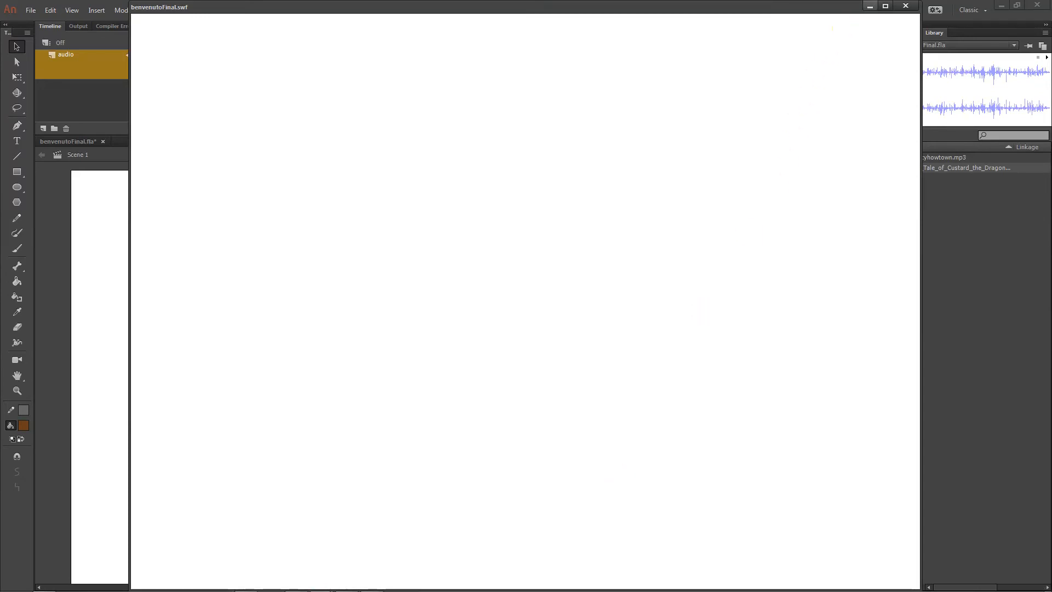
click(905, 6)
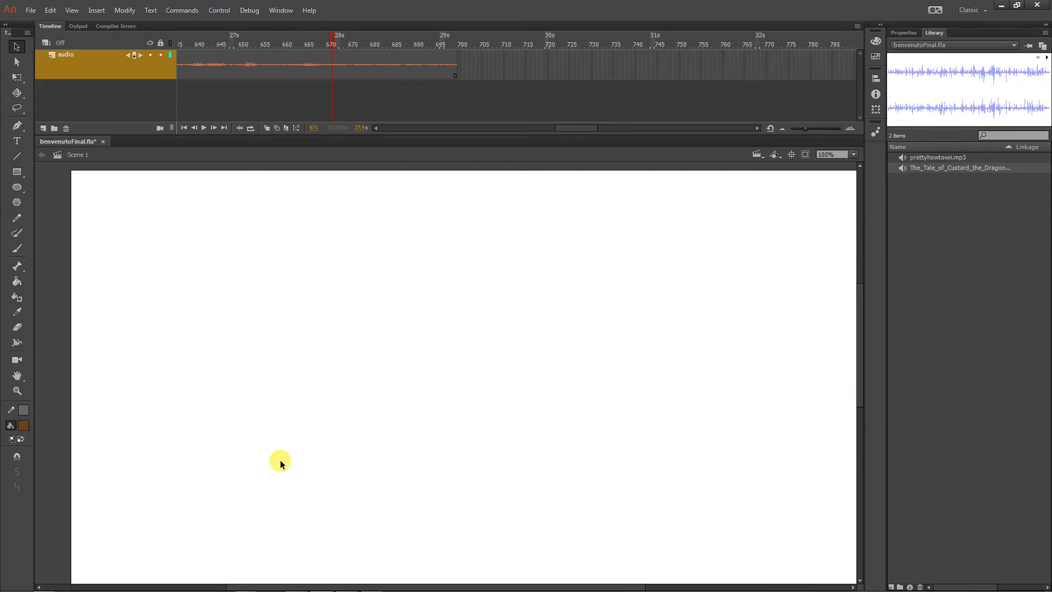
mouse_move(356, 589)
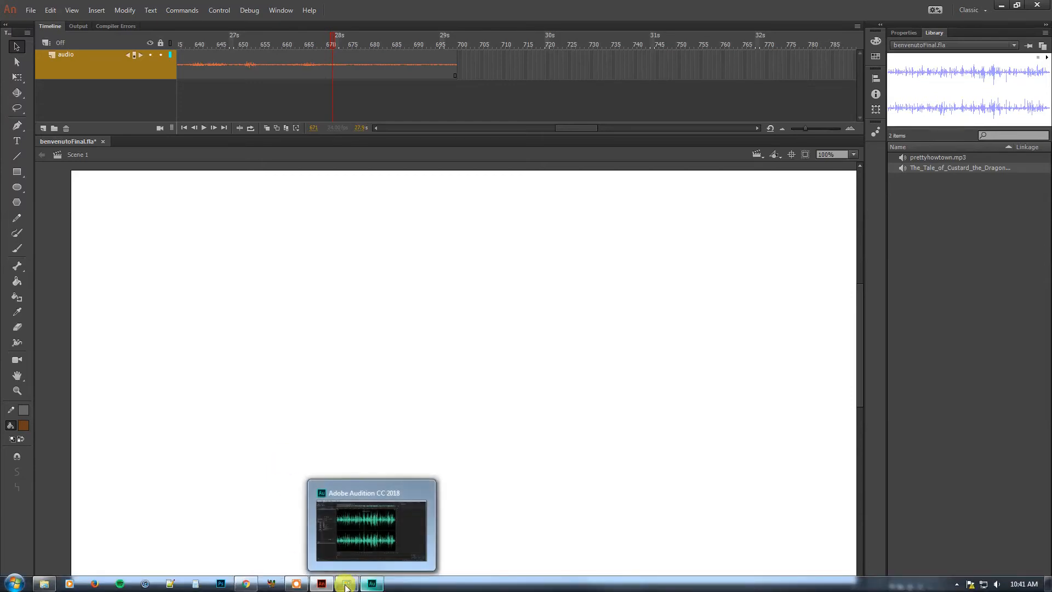
mouse_move(248, 585)
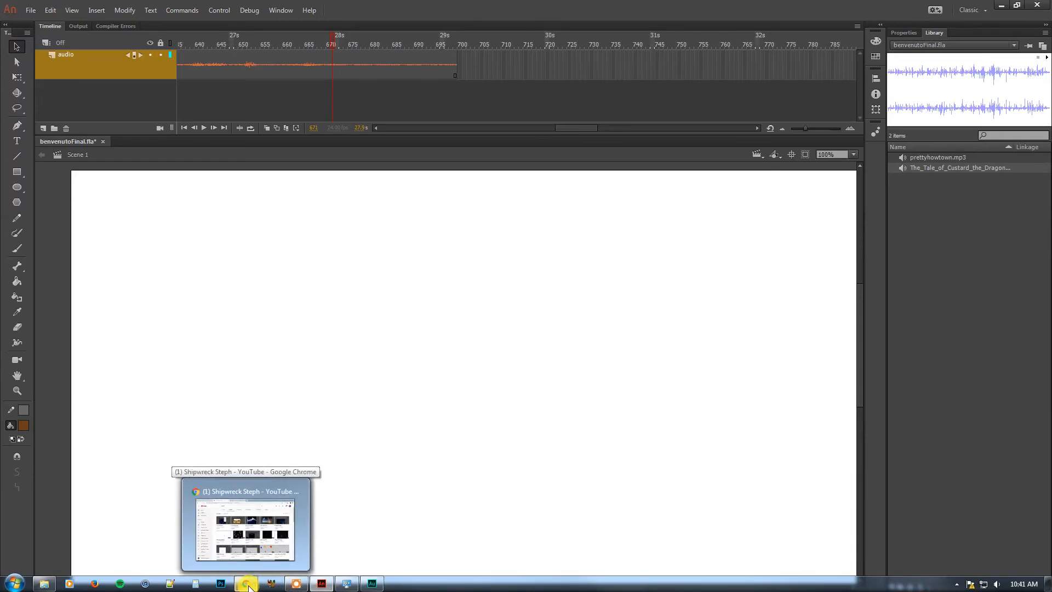
click(45, 583)
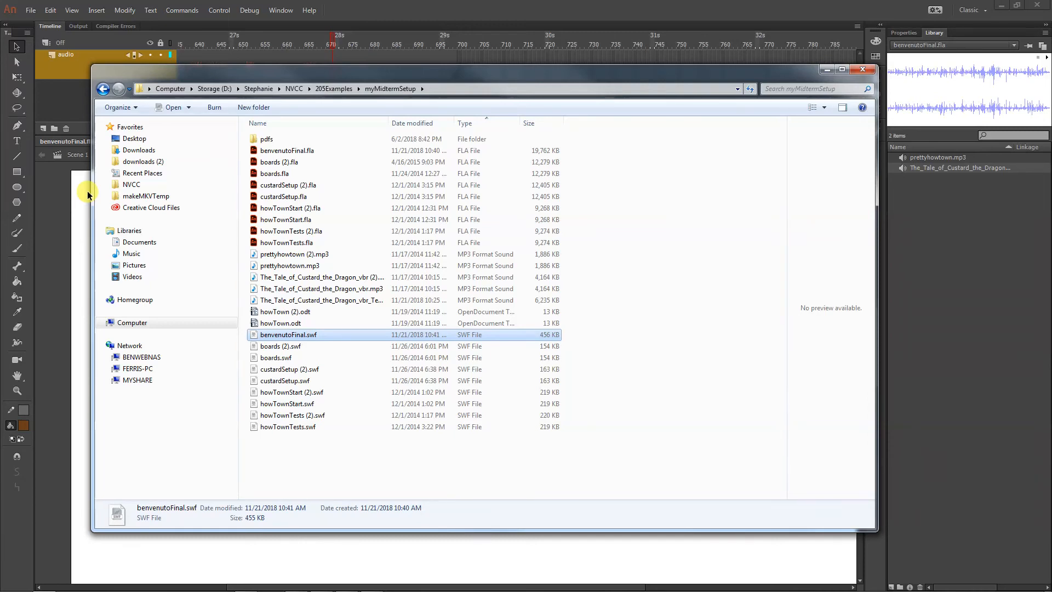
click(295, 152)
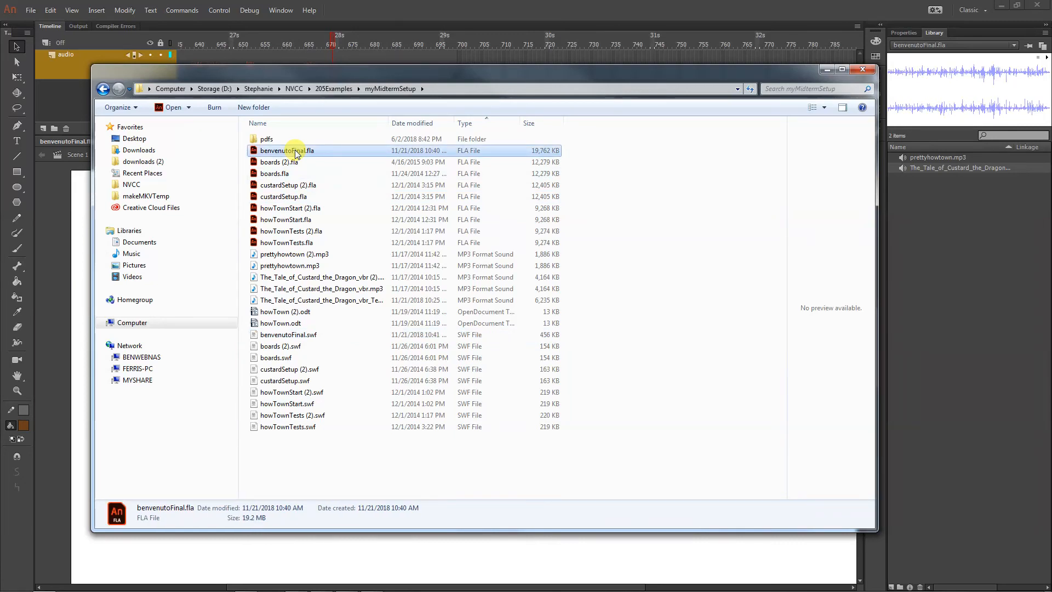
click(65, 255)
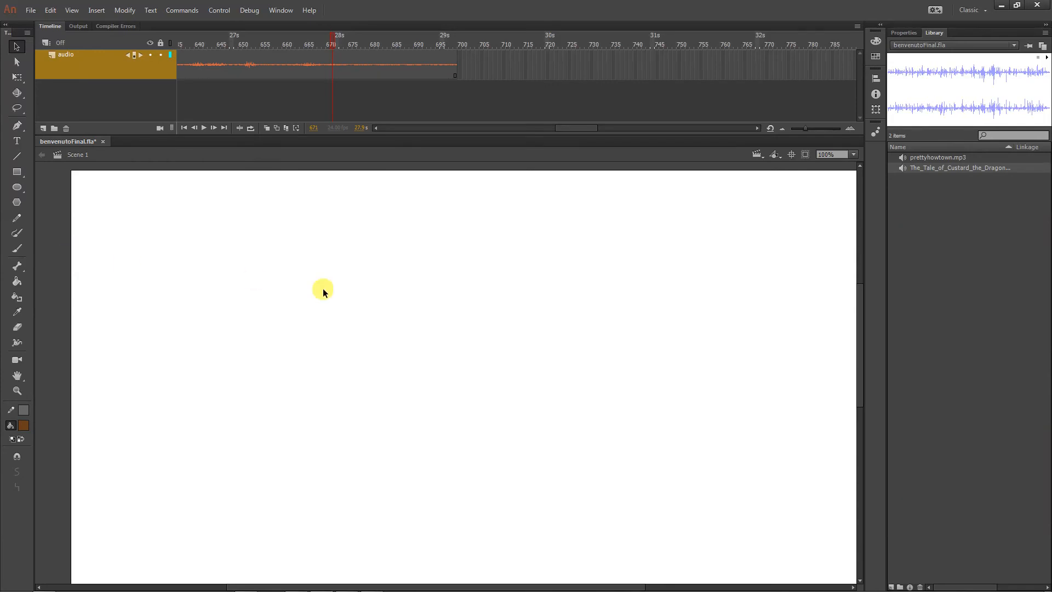
Try cutting off the streamed sound with a blank keyframe at about frame 98 of the audio layer, and undo it
drag(574, 126, 375, 126)
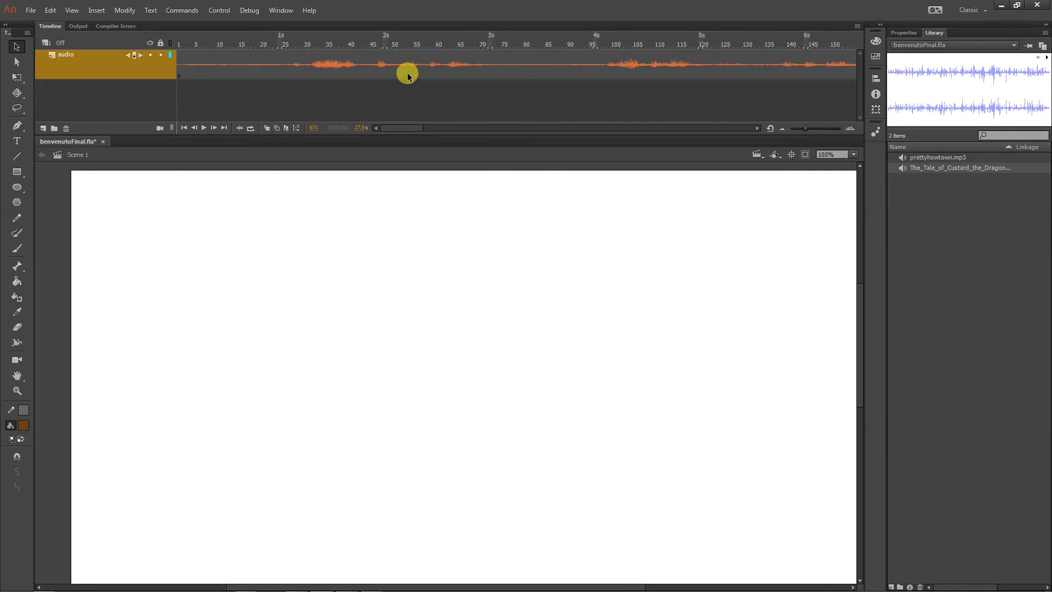
click(603, 63)
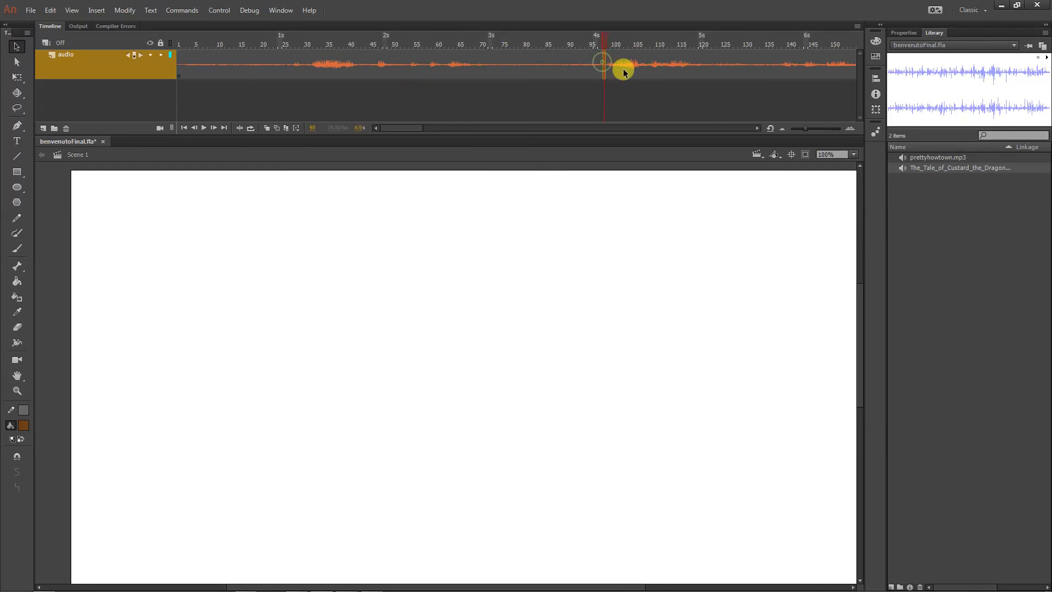
key(F7)
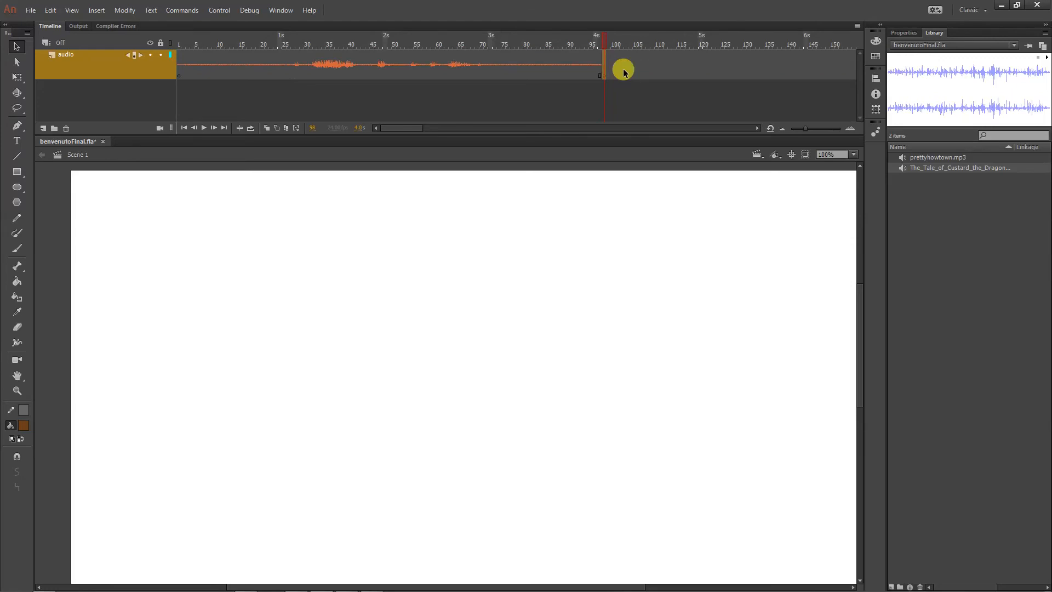
click(640, 87)
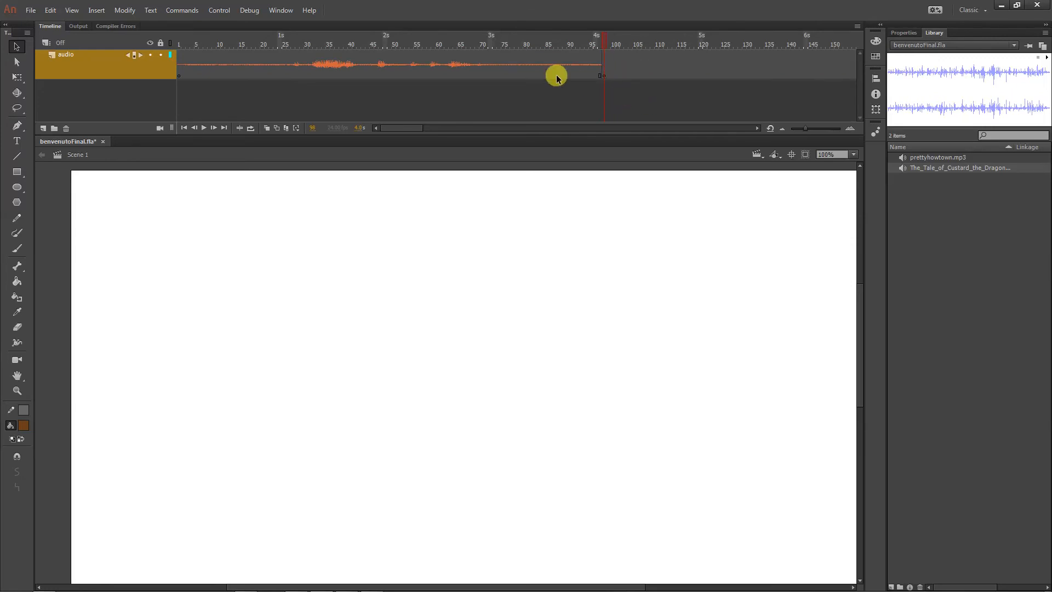
key(ctrl+z)
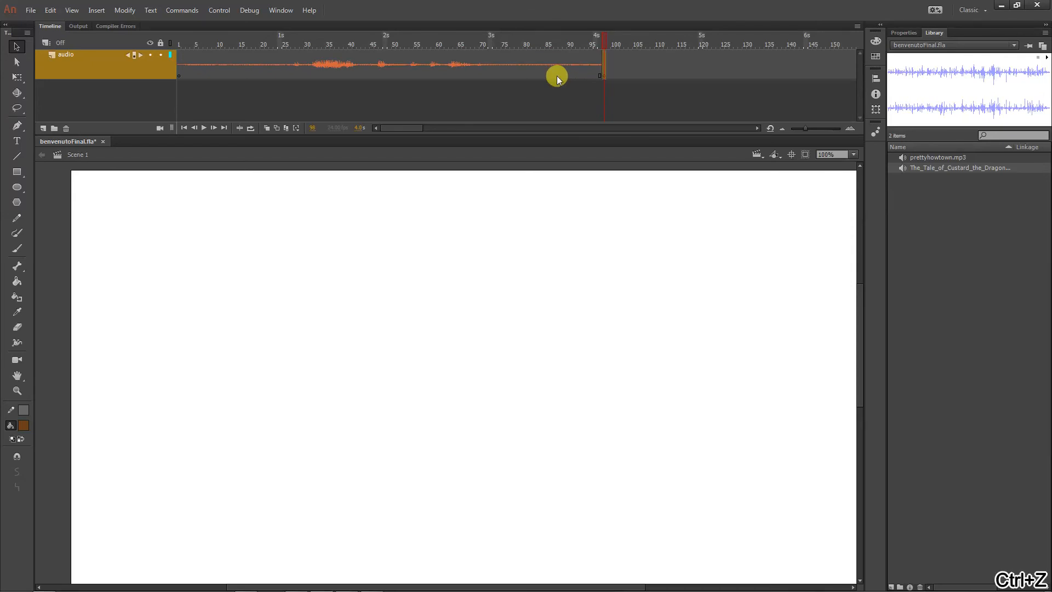